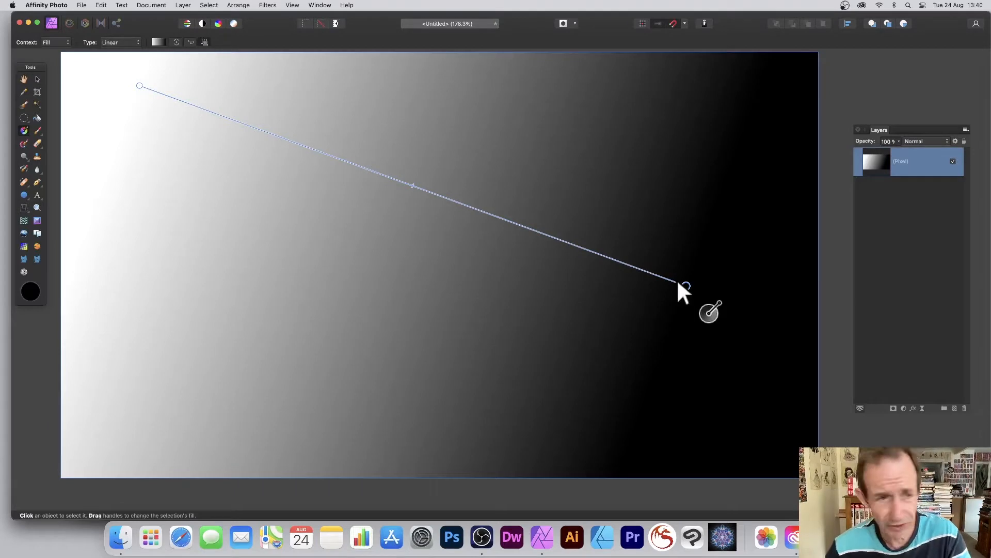
Recolour the gradient fill with the pink, yellow, purple and orange preset from the Gradients swatches
left_click(164, 40)
left_click(154, 53)
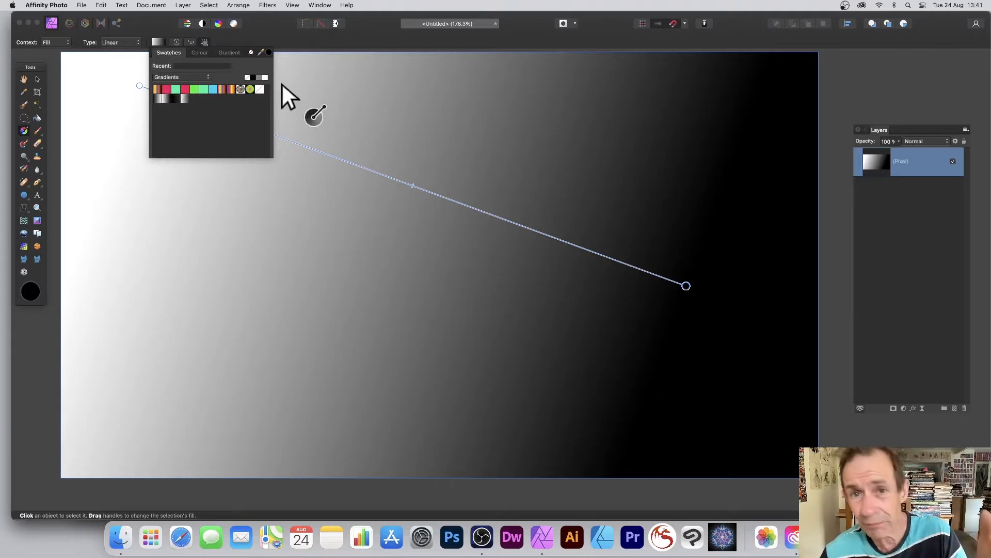
left_click(156, 88)
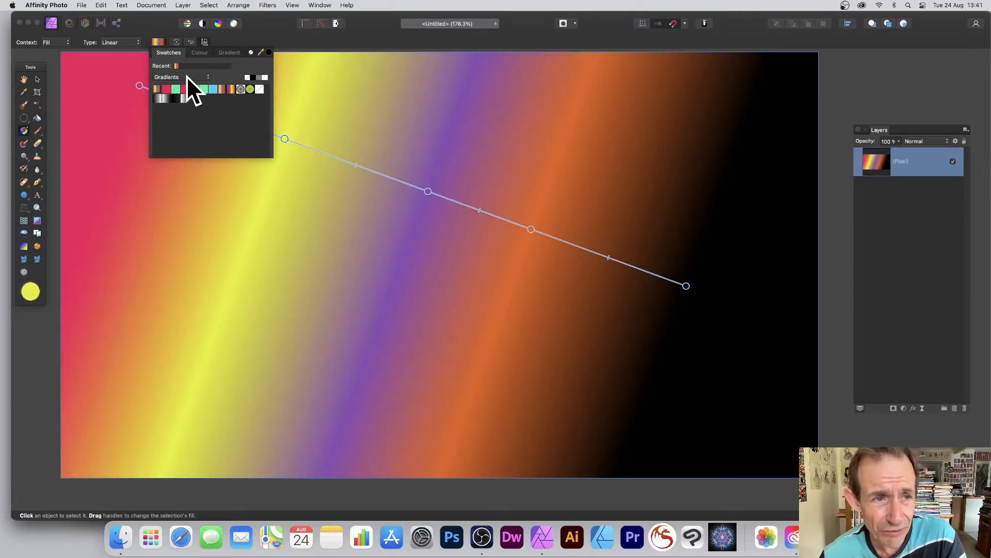
Change the gradient type to Radial and move its yellow stop slightly outward from the centre
left_click(115, 42)
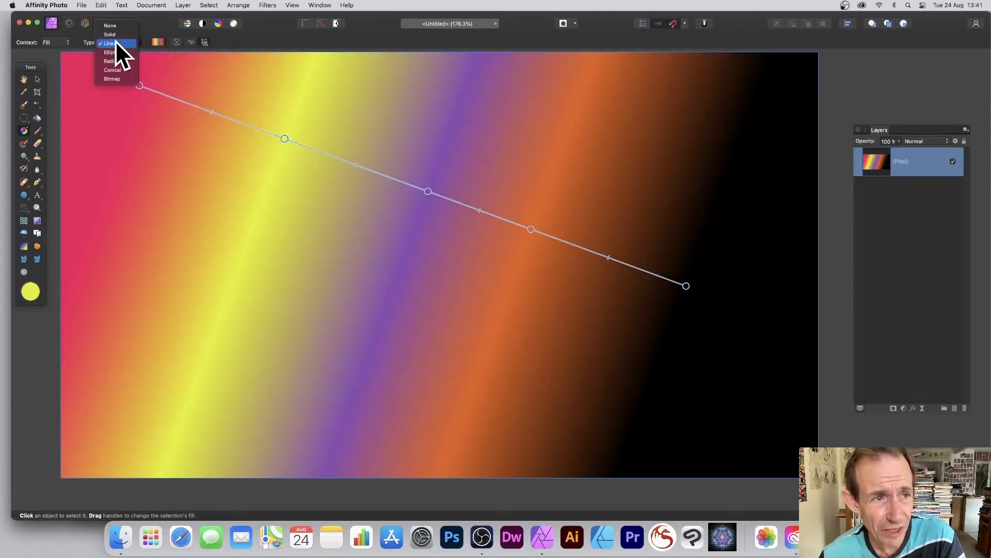
left_click(113, 62)
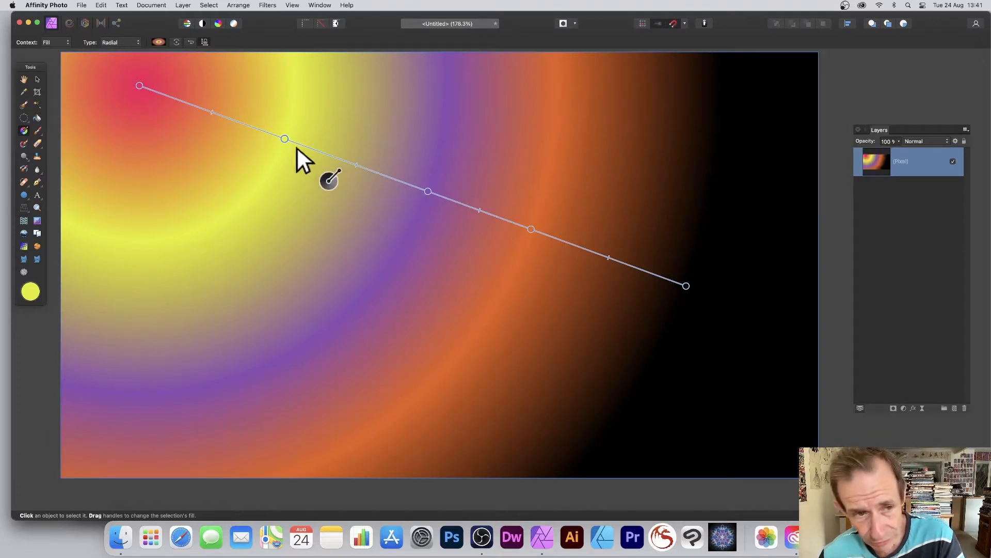
left_click_drag(286, 140, 305, 147)
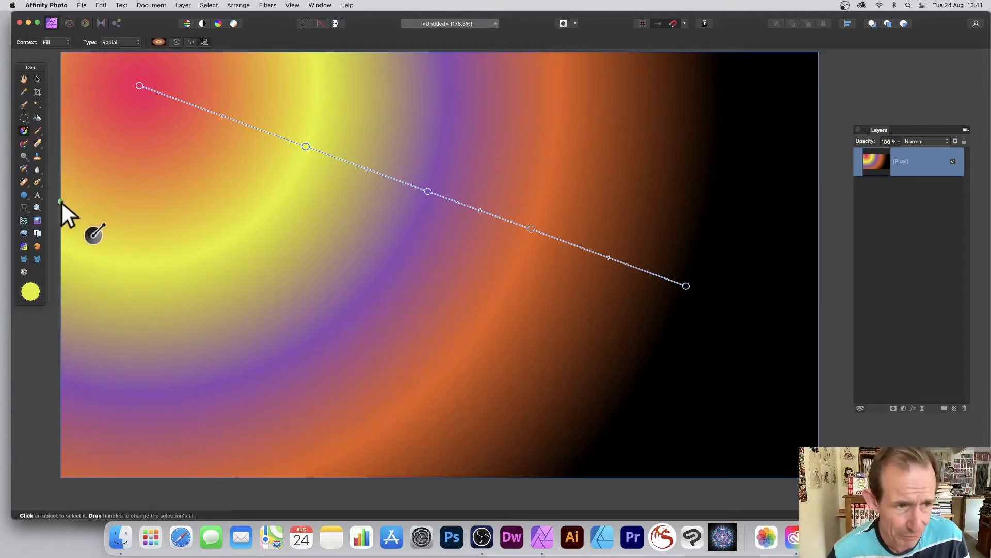
Add the artistic text "type" over the gradient and enlarge it to about 683 pt across the middle of the canvas
left_click(36, 194)
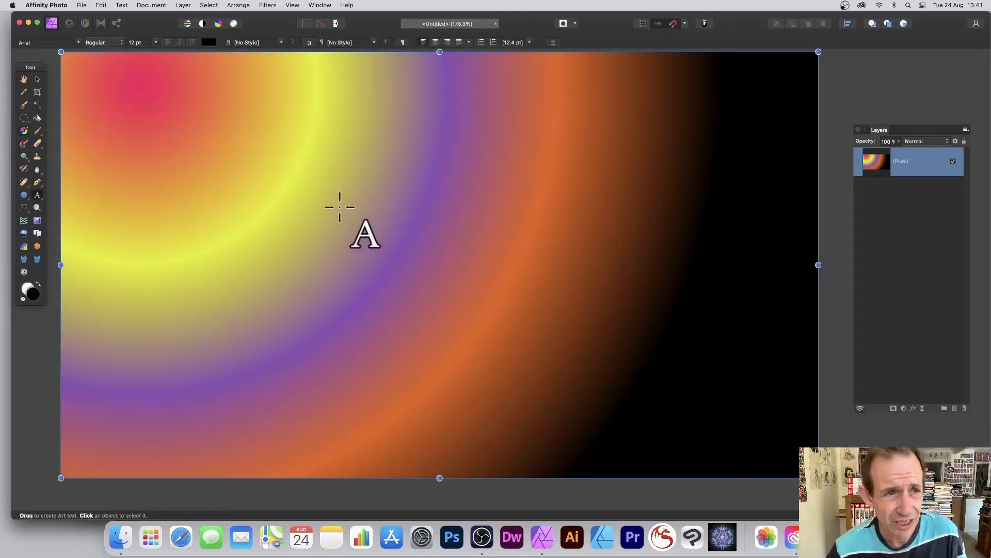
left_click(325, 227)
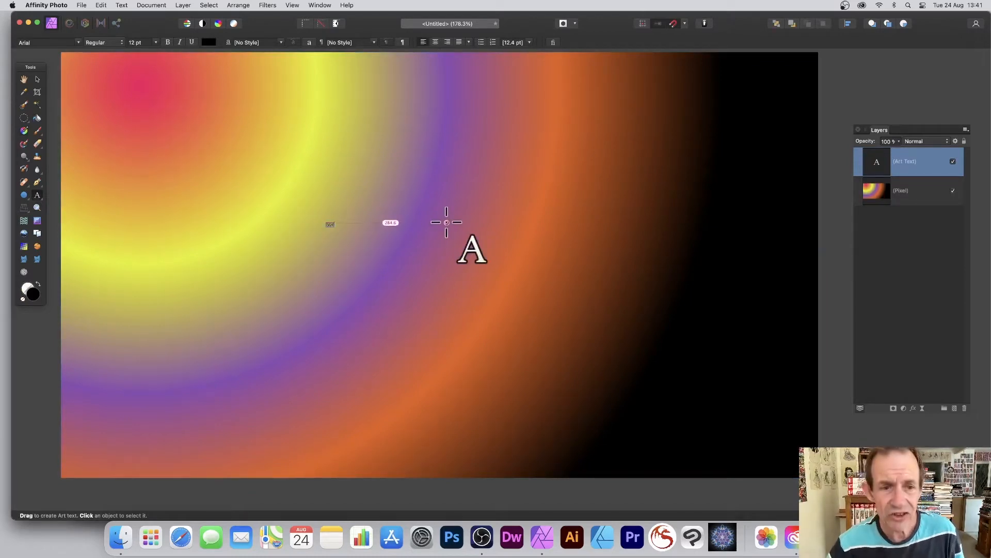
left_click(38, 79)
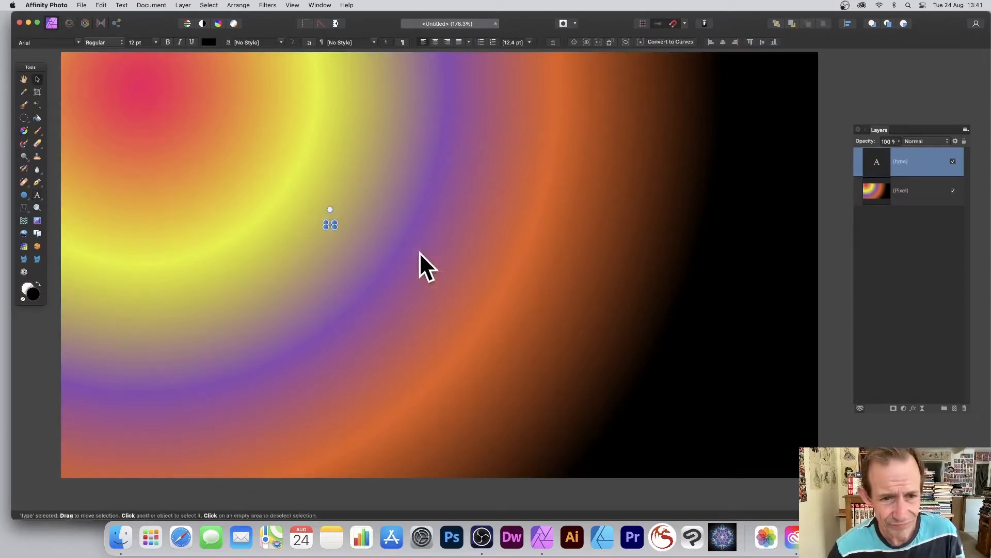
left_click_drag(335, 228, 645, 416)
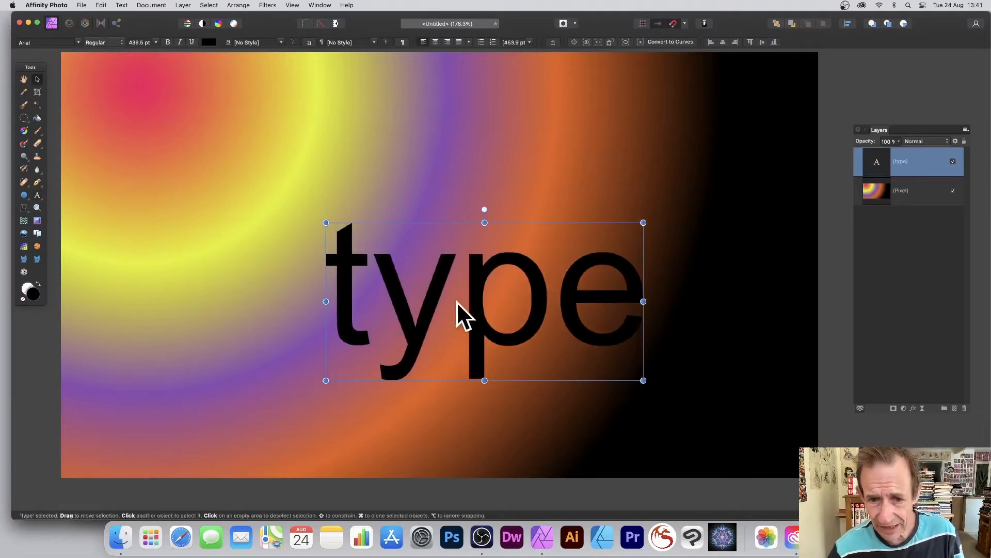
left_click_drag(515, 262, 385, 158)
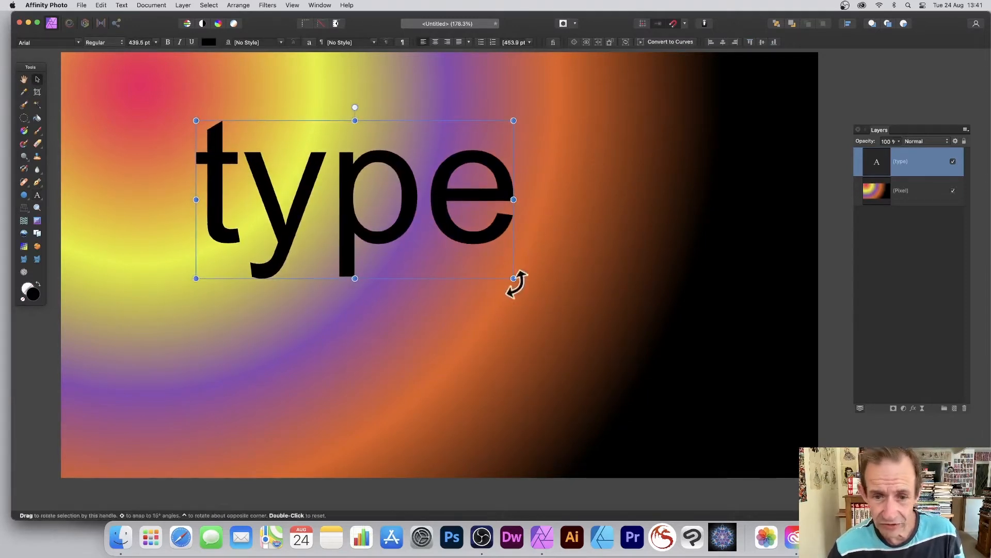
left_click_drag(513, 278, 671, 394)
left_click_drag(581, 248, 559, 252)
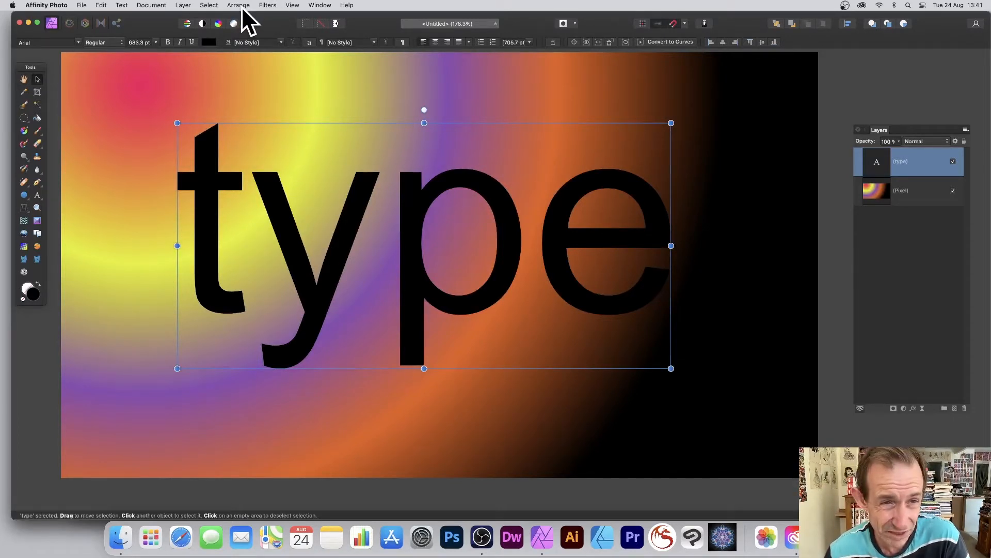
Apply a Gaussian Blur with a radius of about 14.9 px to the text layer
left_click(265, 5)
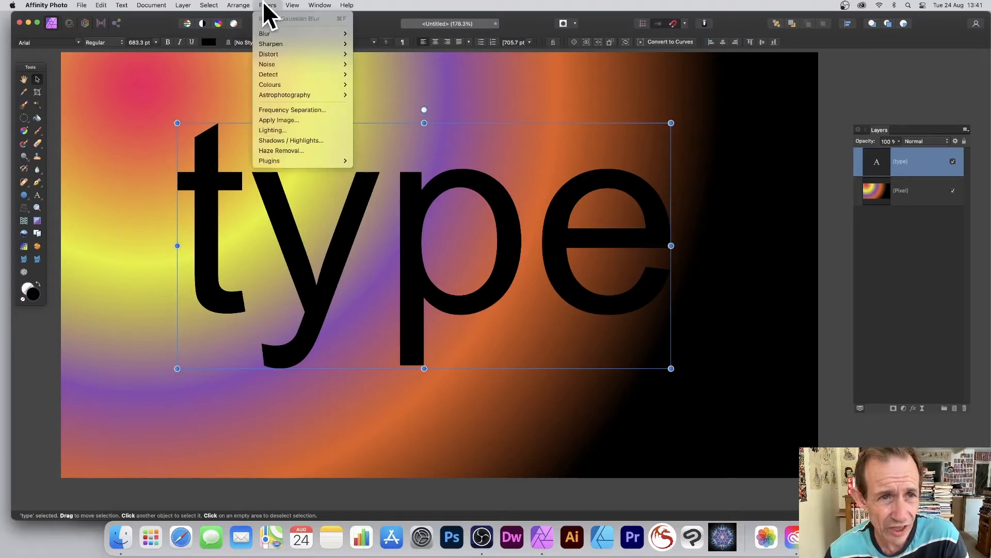
mouse_move(266, 34)
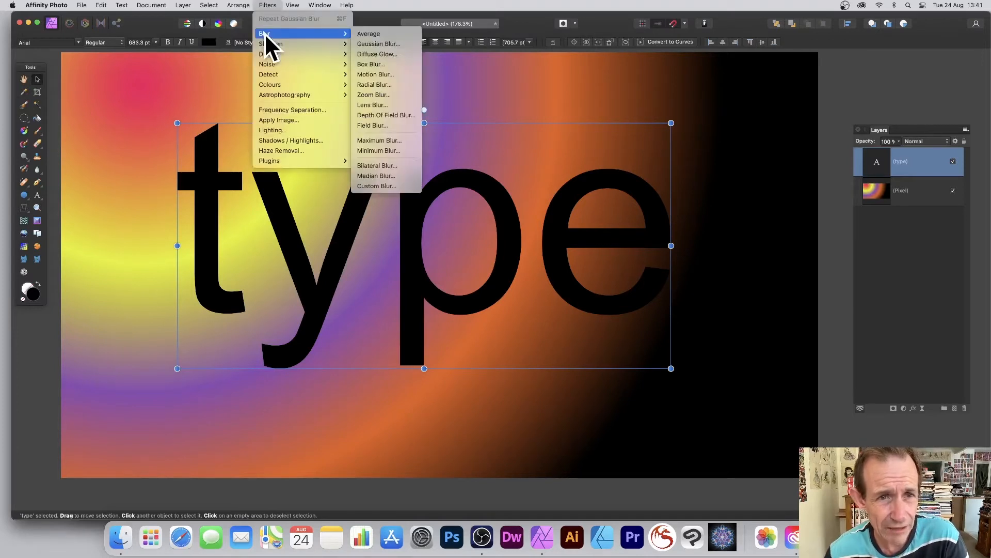
left_click(376, 44)
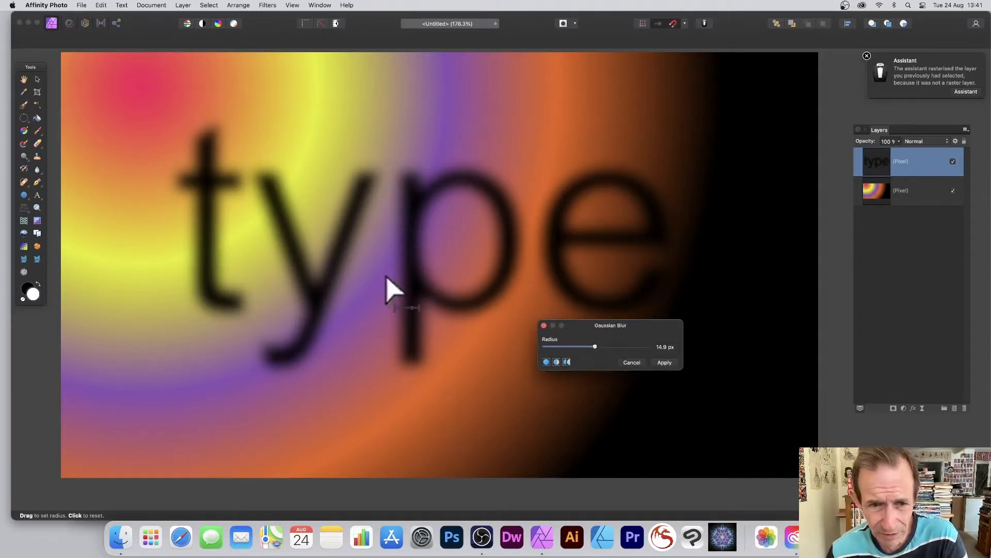
left_click(670, 360)
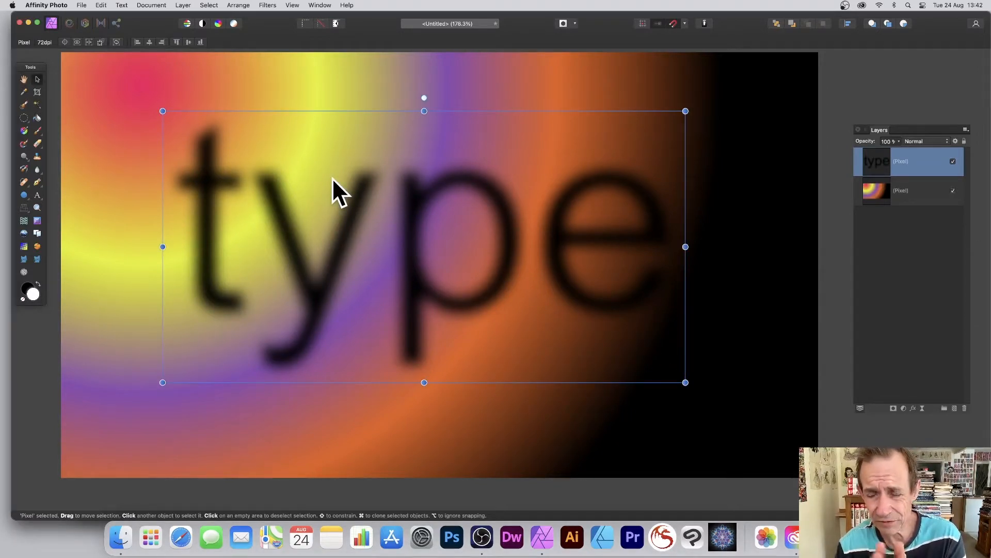
Create a pixel selection from the blurred text layer and invert it to cover everything outside the letters
scroll(330, 176, "down", 3)
scroll(285, 156, "up", 4)
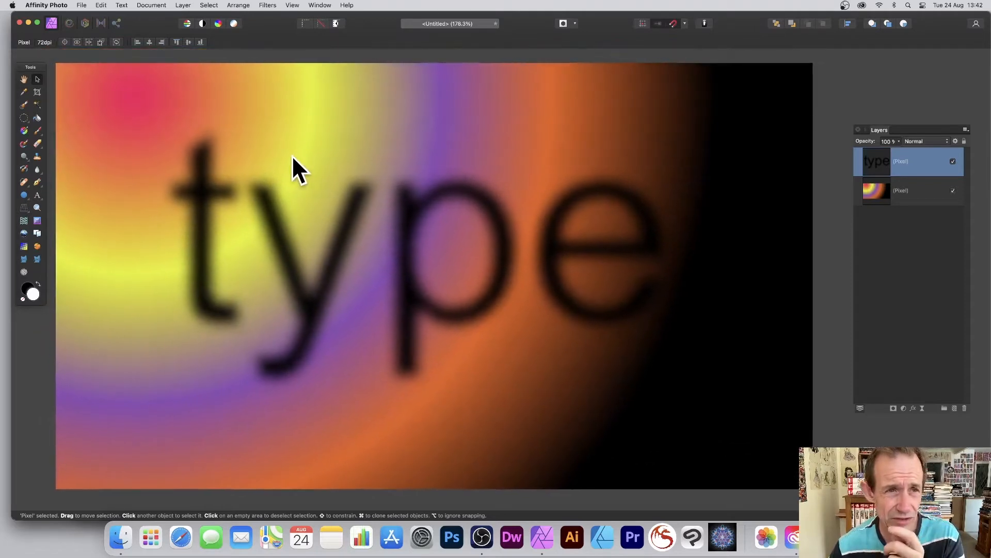
scroll(292, 155, "down", 1)
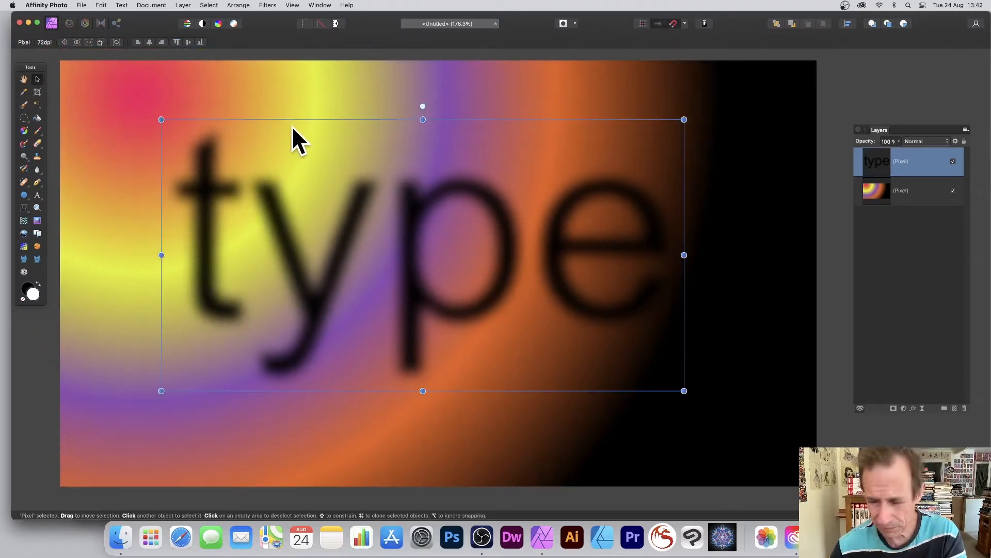
left_click(208, 5)
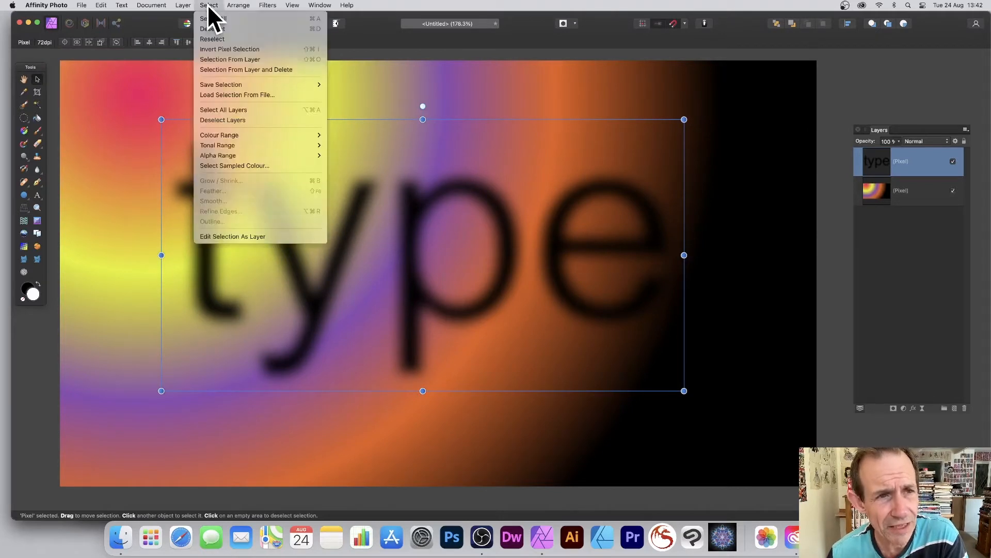
left_click(226, 57)
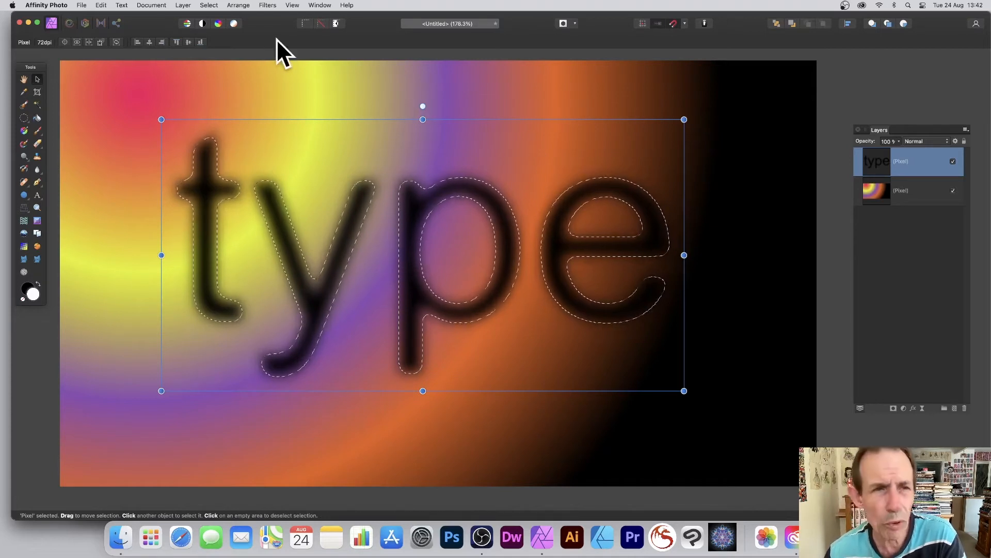
left_click(207, 5)
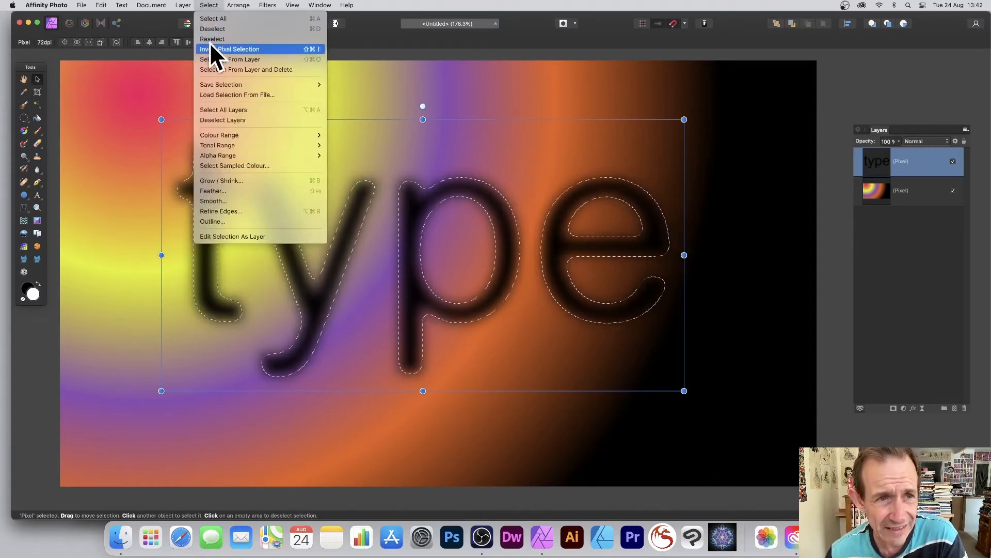
left_click(234, 49)
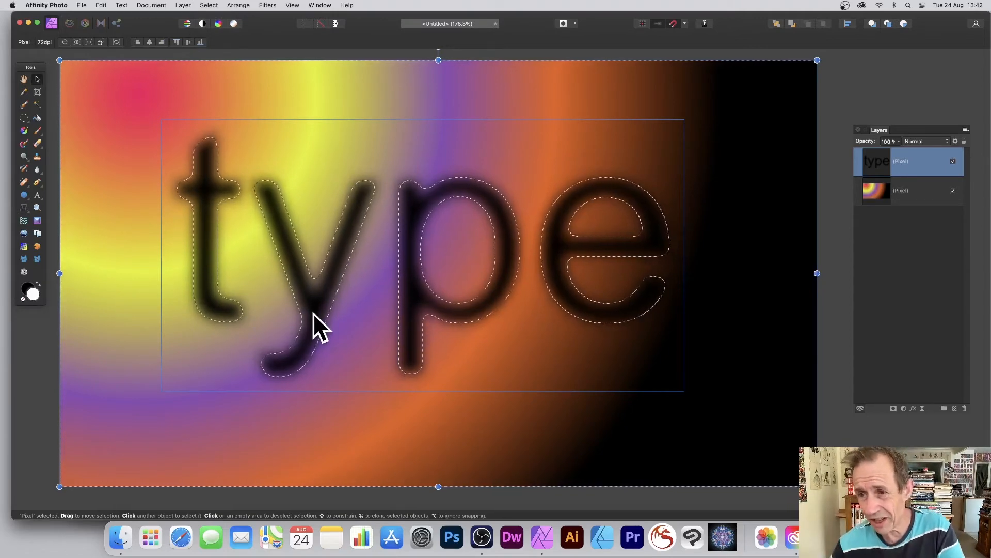
Hide the blurred text layer while keeping the inverted selection active
left_click(952, 162)
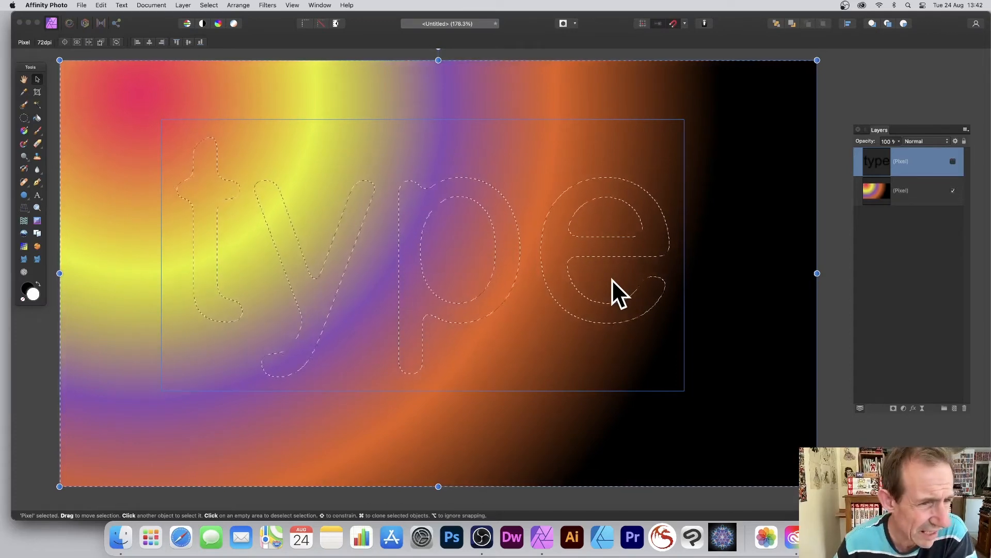
left_click(38, 194)
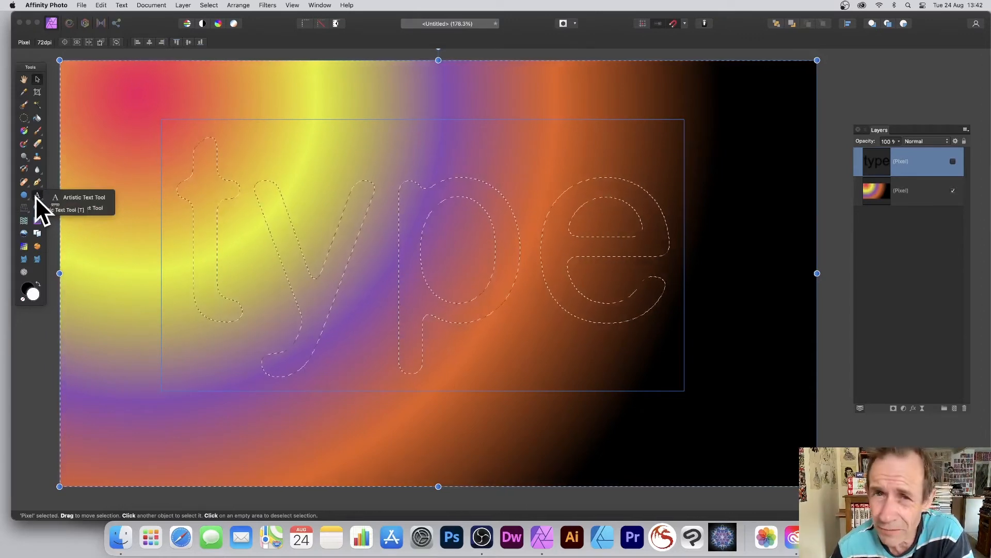
left_click(35, 197)
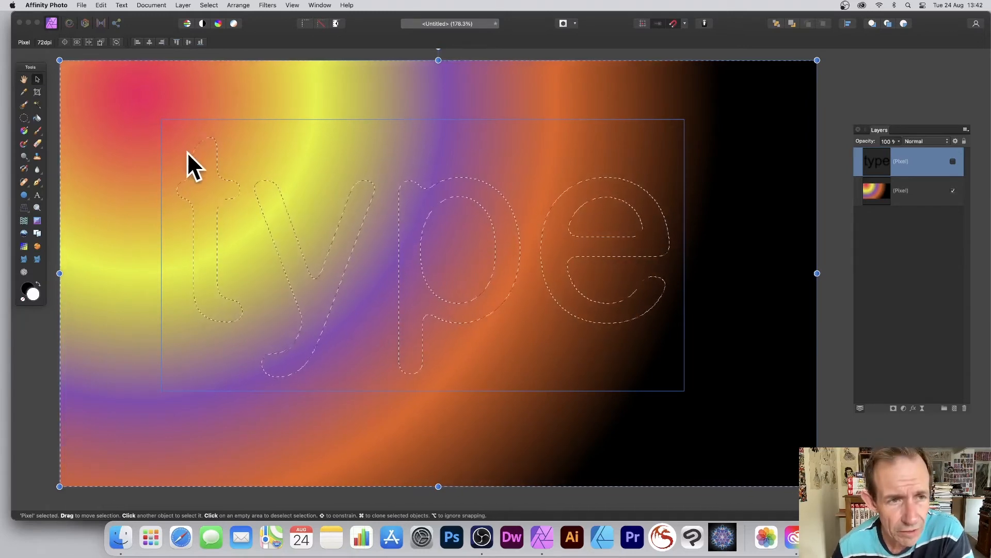
Start the Deform distortion filter and move its dialog onto the canvas beside the letter e
left_click(268, 3)
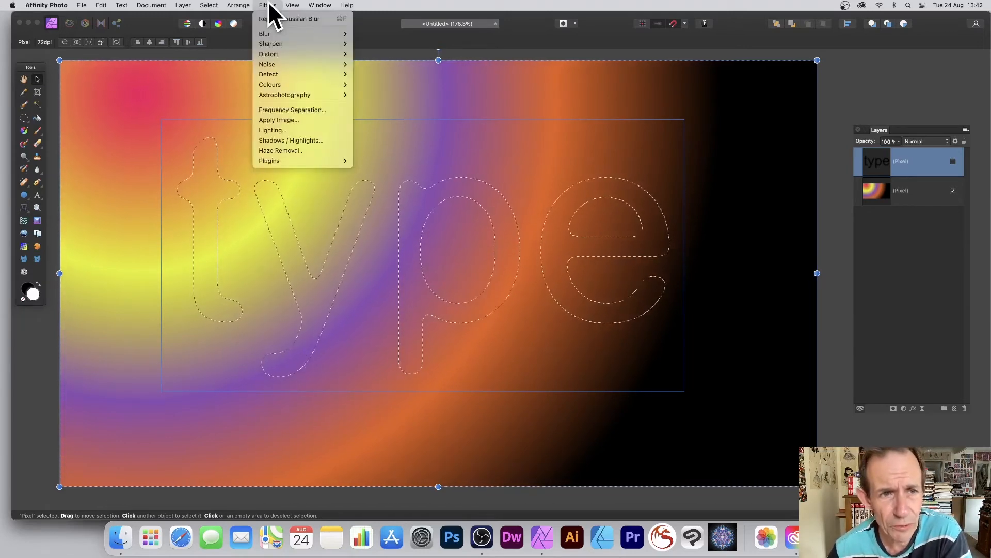
mouse_move(276, 61)
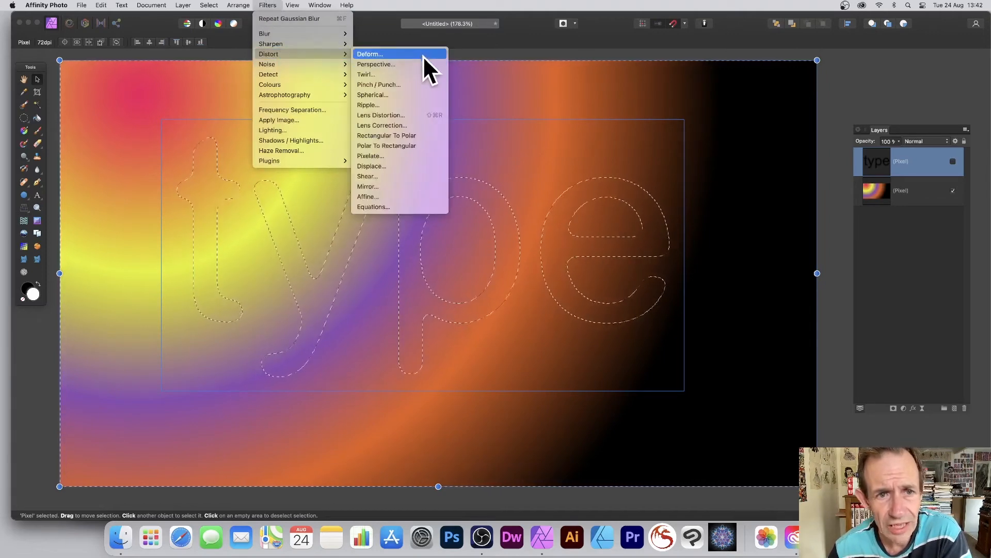
left_click(421, 52)
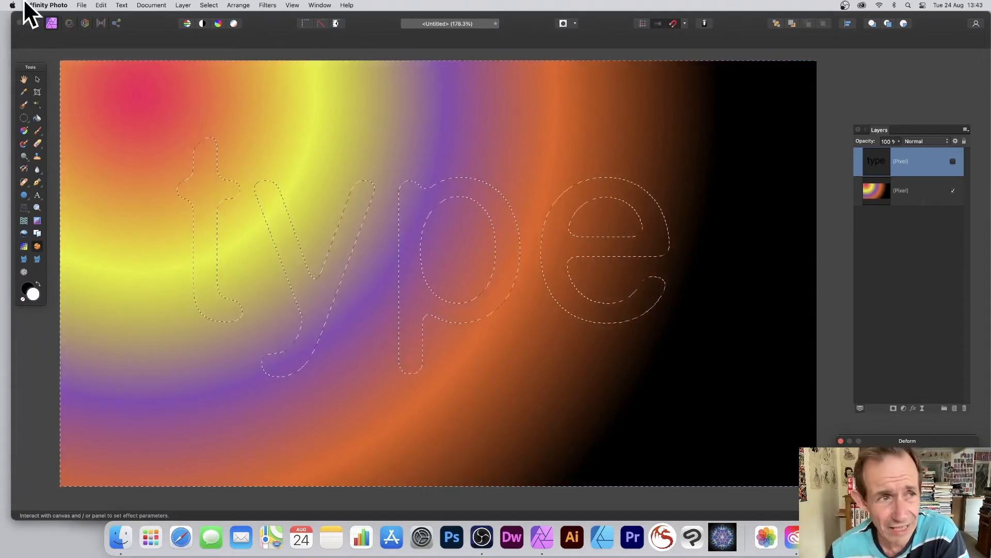
left_click(81, 4)
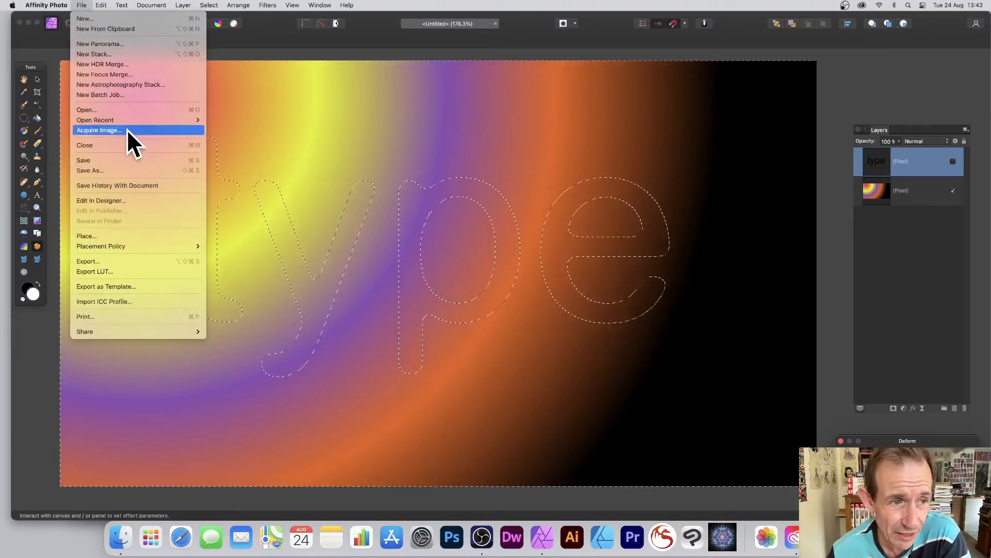
left_click(502, 173)
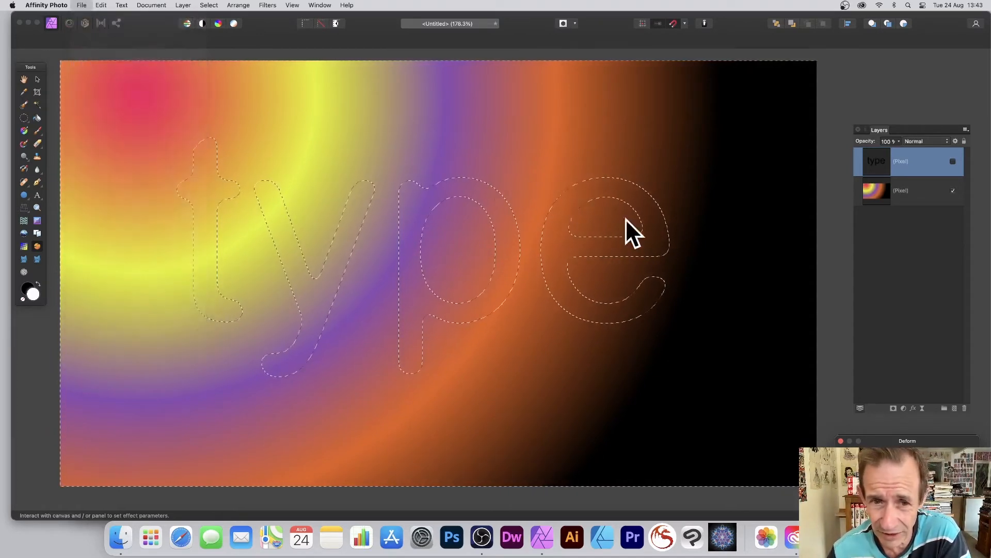
left_click_drag(907, 441, 671, 182)
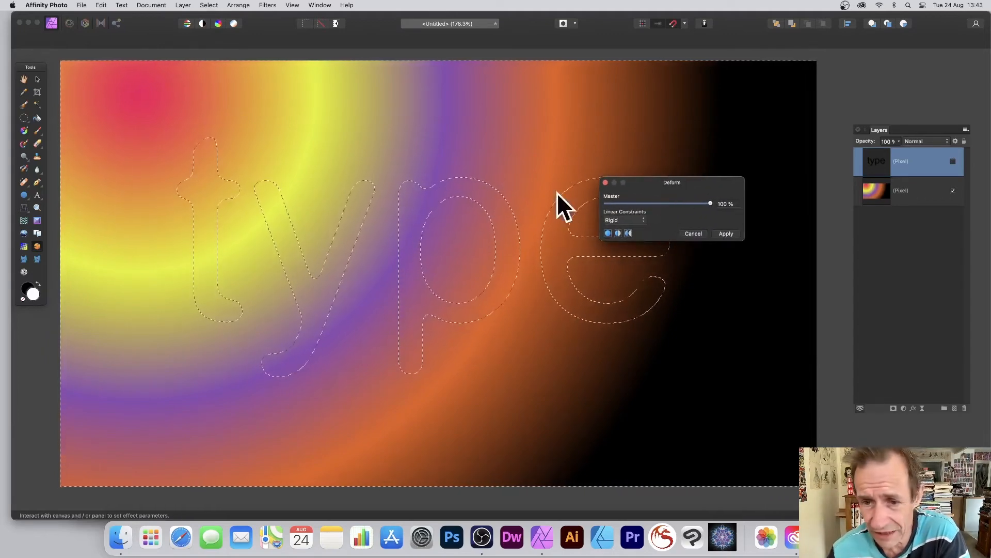
Place a row of eight Deform anchor points along the image's upper edge to pin it in place
left_click(75, 69)
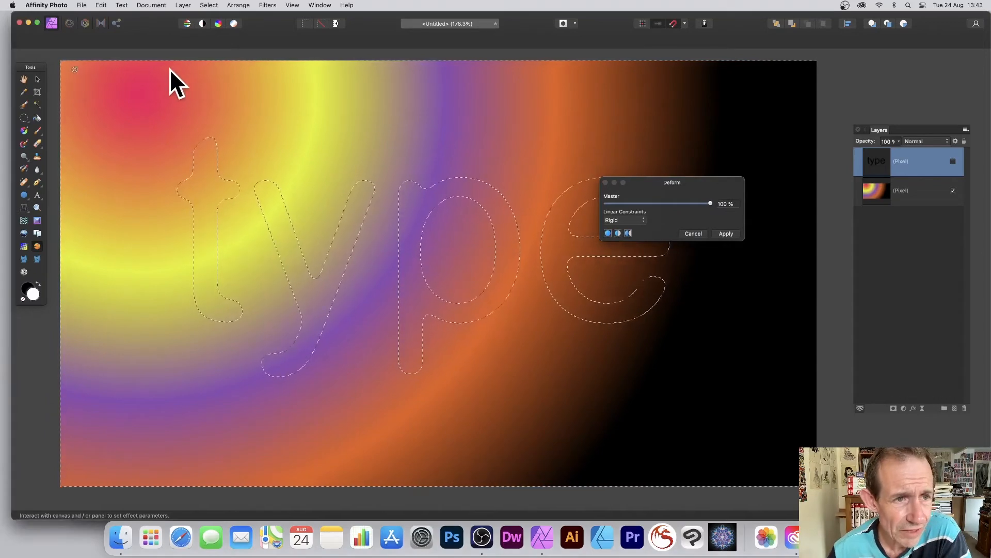
left_click(132, 67)
left_click(242, 71)
left_click(342, 68)
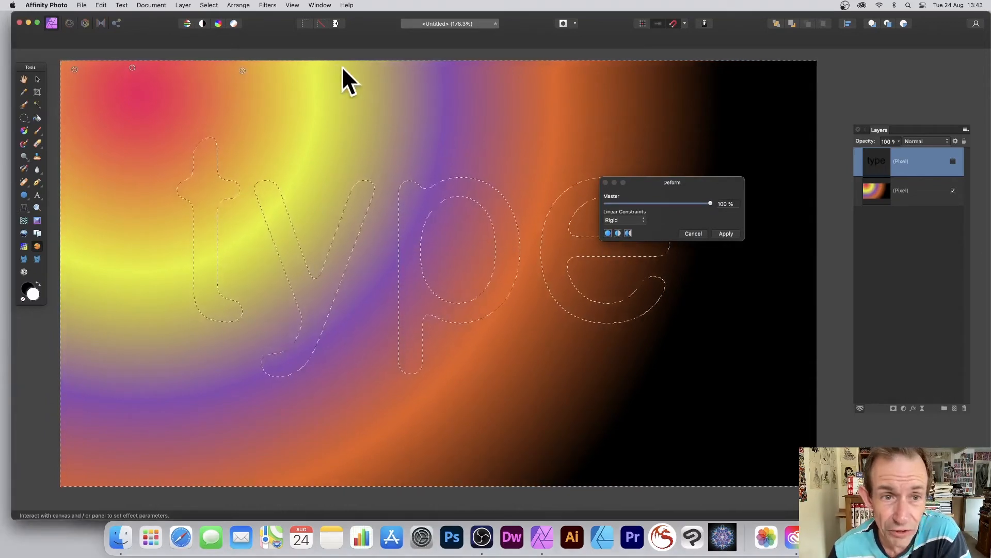
left_click(448, 74)
left_click(559, 70)
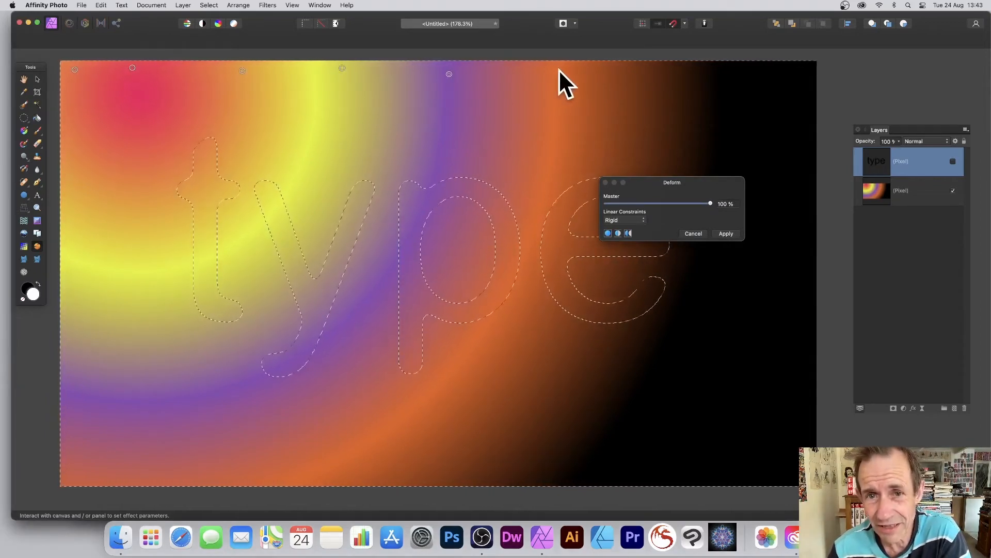
left_click(670, 73)
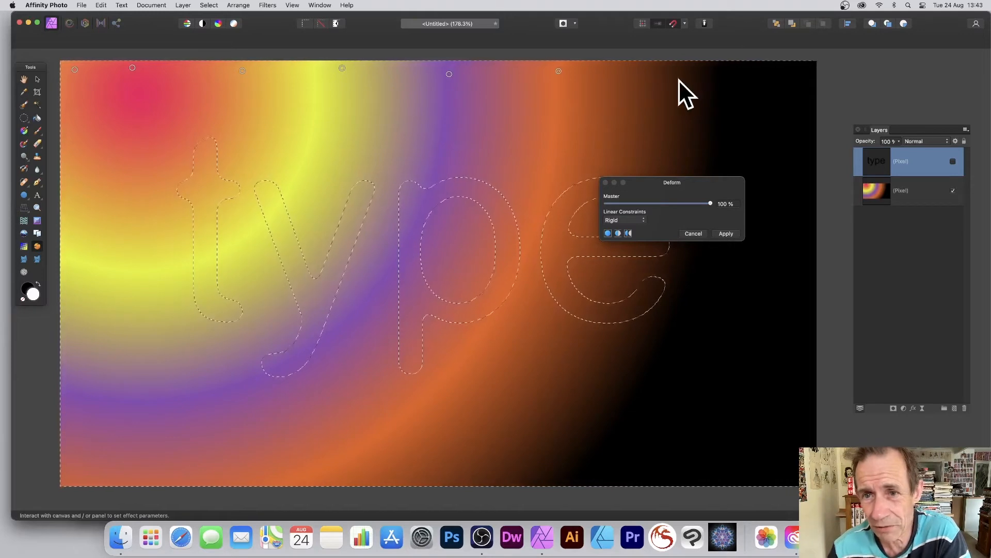
left_click(779, 72)
Place four Deform anchor points down the right edge of the image
left_click(803, 128)
left_click(803, 201)
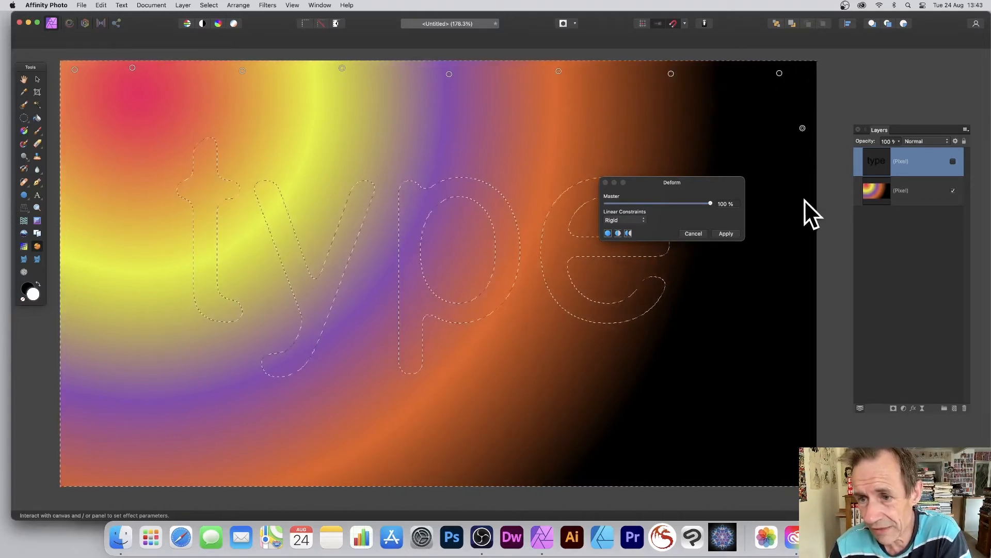
left_click(802, 294)
left_click(806, 373)
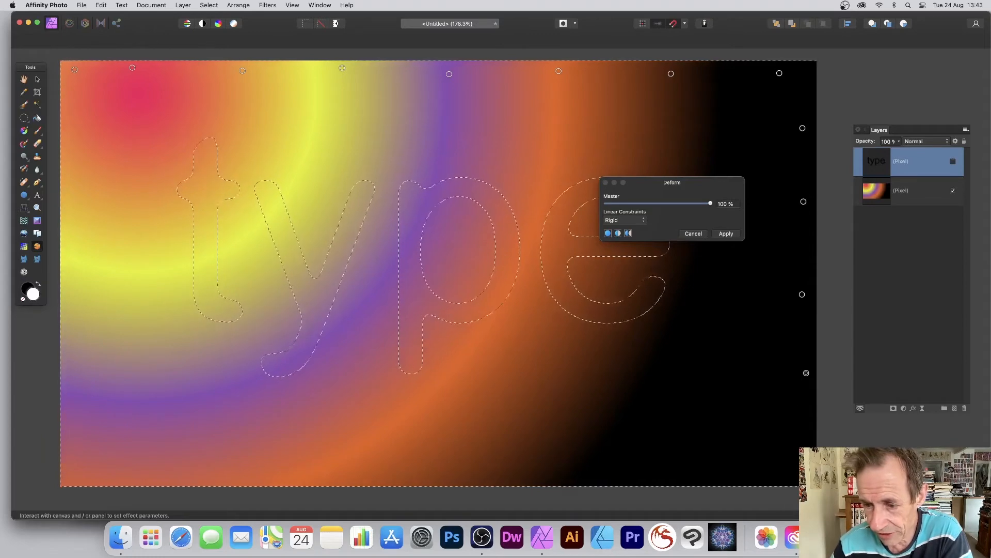
Continue the Deform anchor points along the image's lower edge and up its left edge
left_click(673, 471)
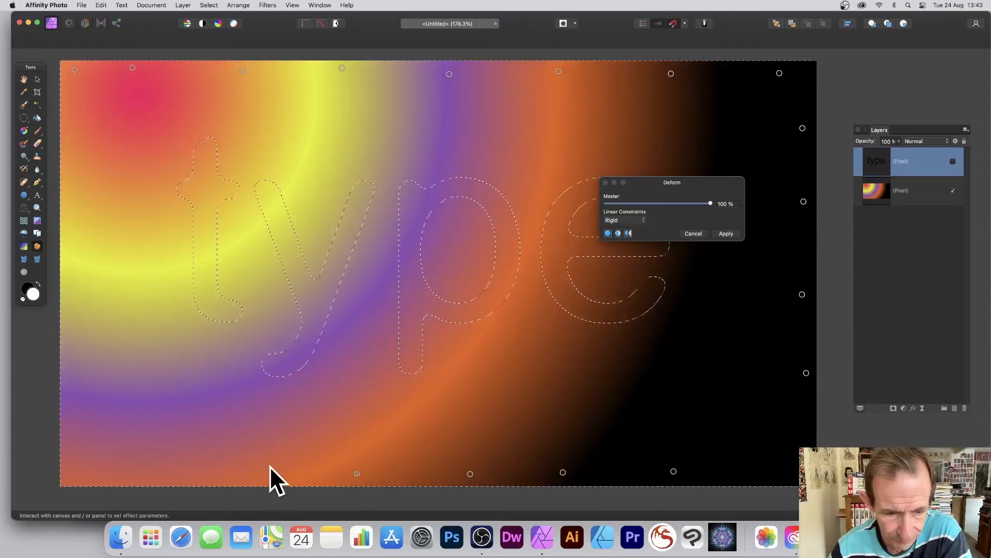
left_click(242, 474)
left_click(147, 472)
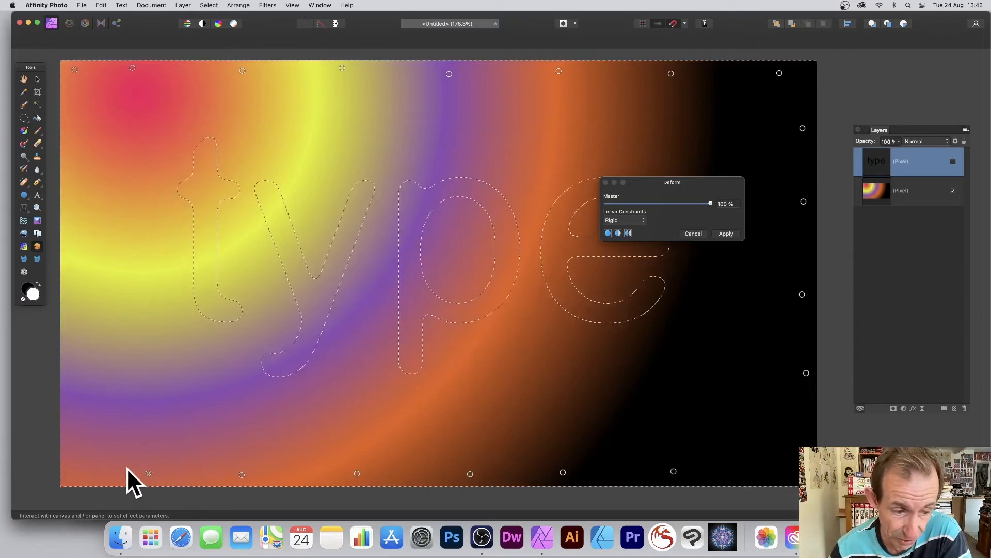
left_click(76, 403)
left_click(75, 289)
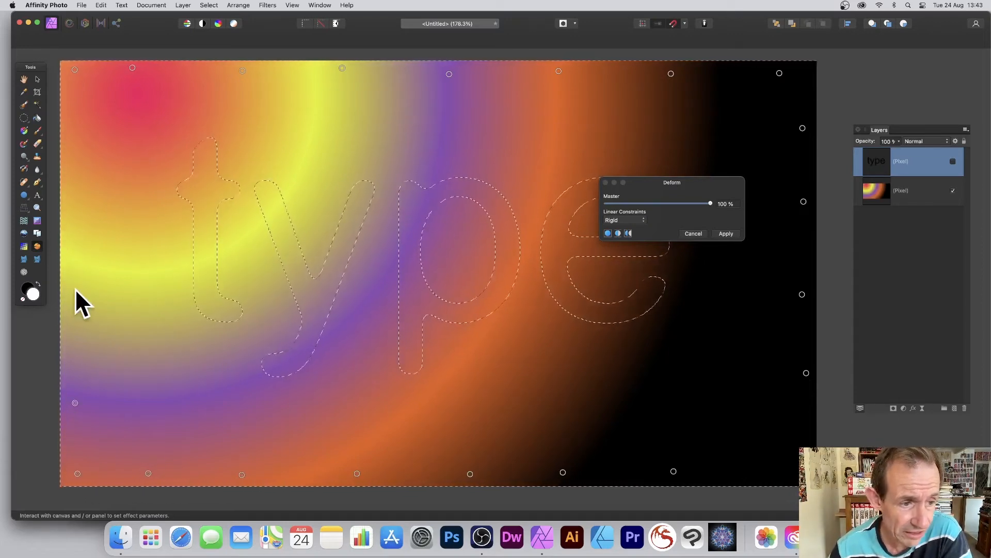
left_click(76, 128)
left_click(74, 92)
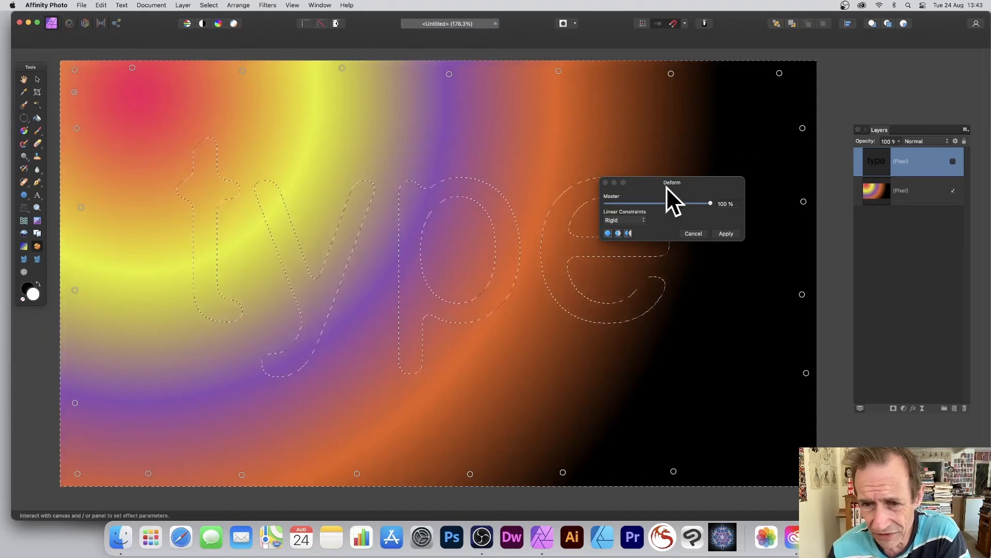
Pull a deform point from above the letter e to its lower curve and target the gradient layer with the filter
left_click_drag(667, 187, 788, 170)
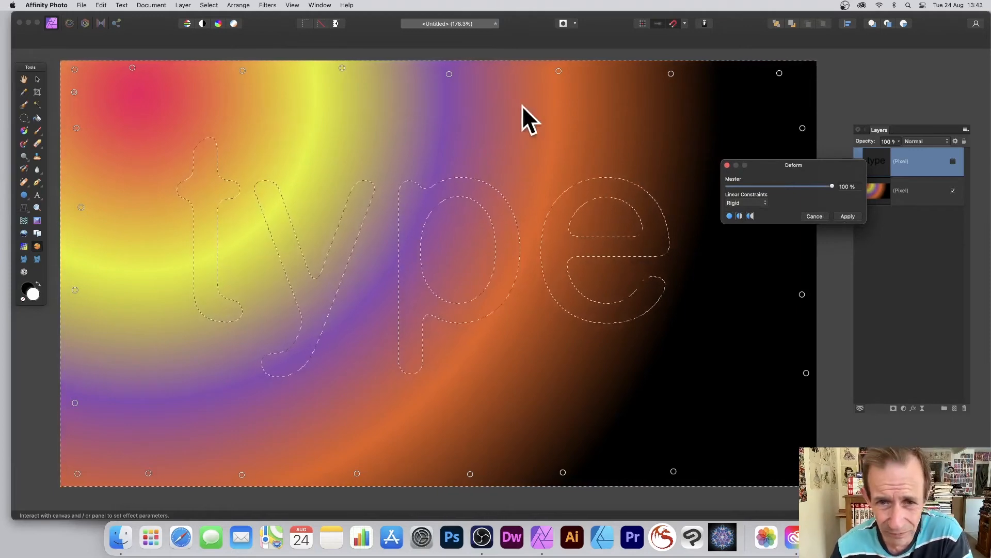
left_click(575, 113)
left_click_drag(575, 114, 605, 302)
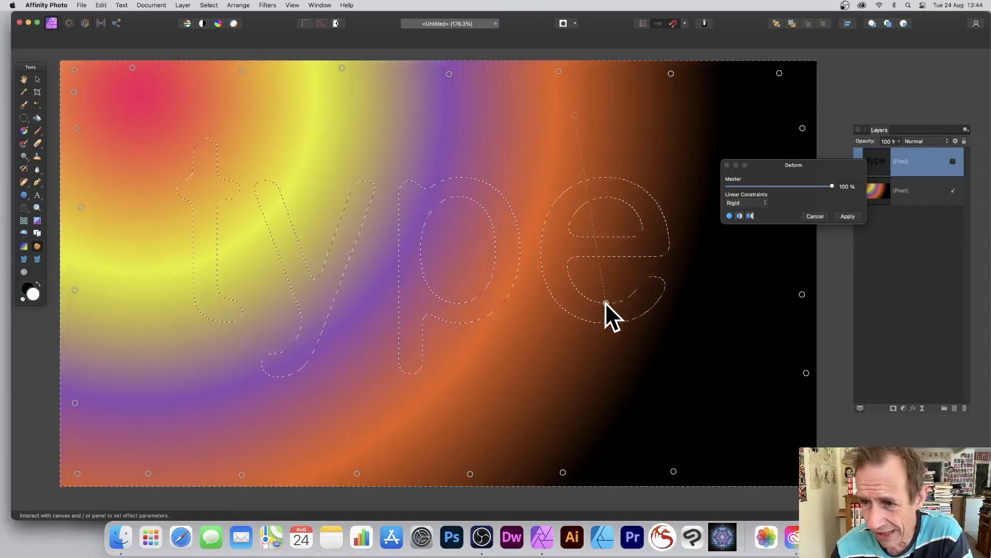
left_click(924, 191)
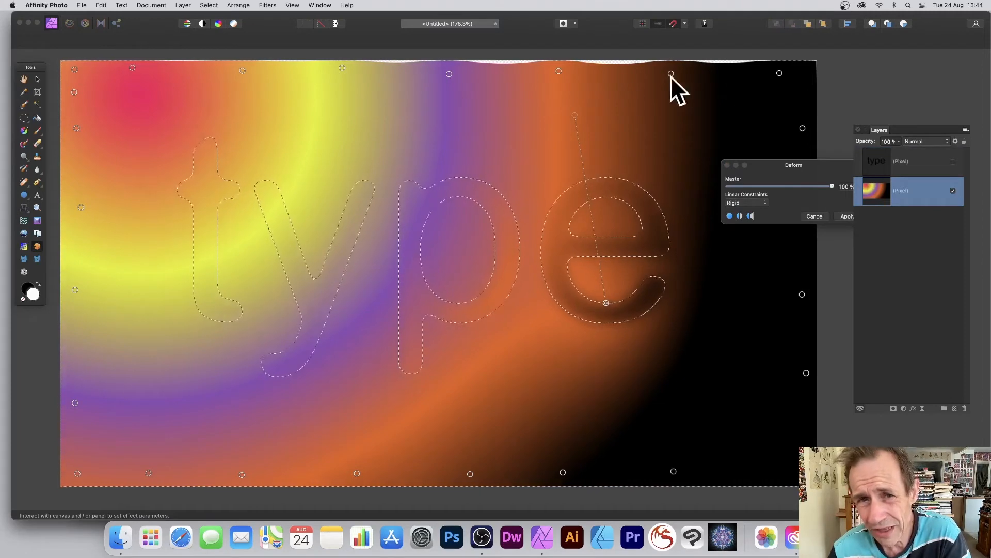
Deform the gradient around the letter p, pulling points down along both sides, up beneath the bowl and into its lower right curve
left_click(511, 126)
left_click_drag(510, 133, 519, 416)
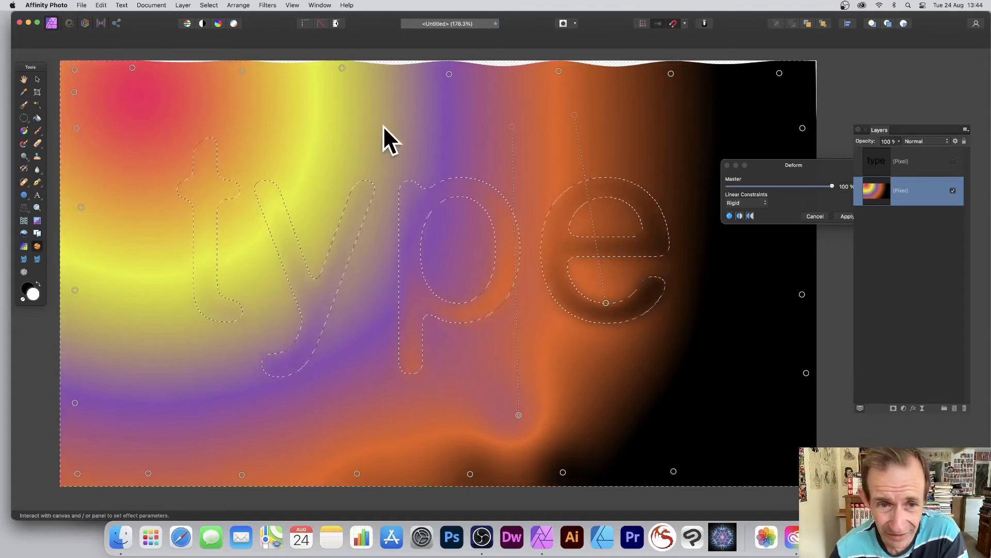
left_click_drag(384, 156, 388, 374)
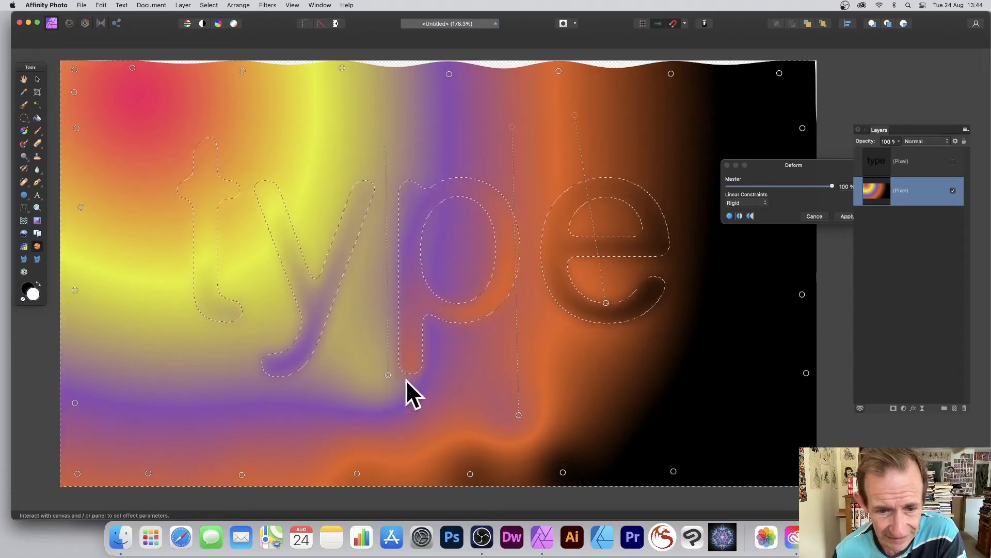
left_click_drag(464, 437, 448, 360)
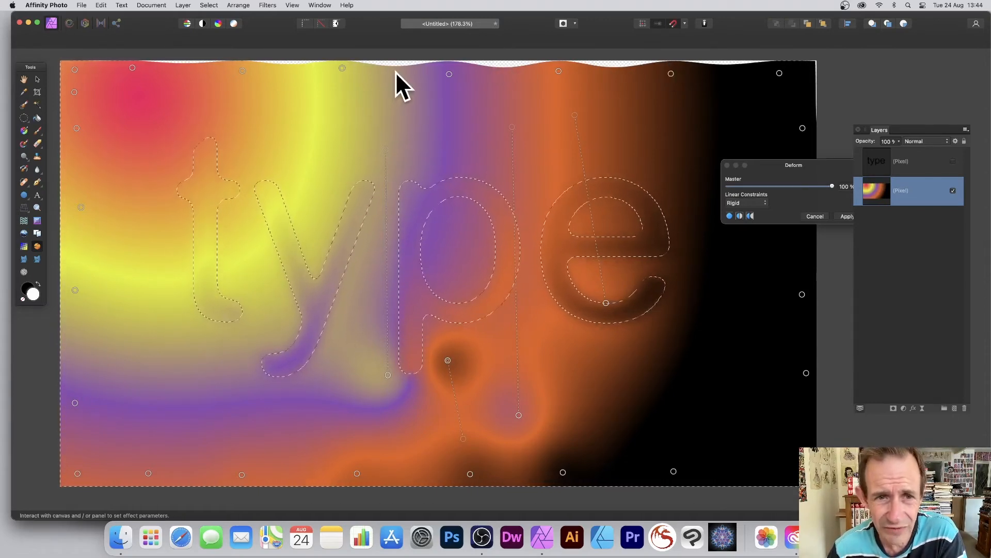
left_click_drag(394, 72, 509, 316)
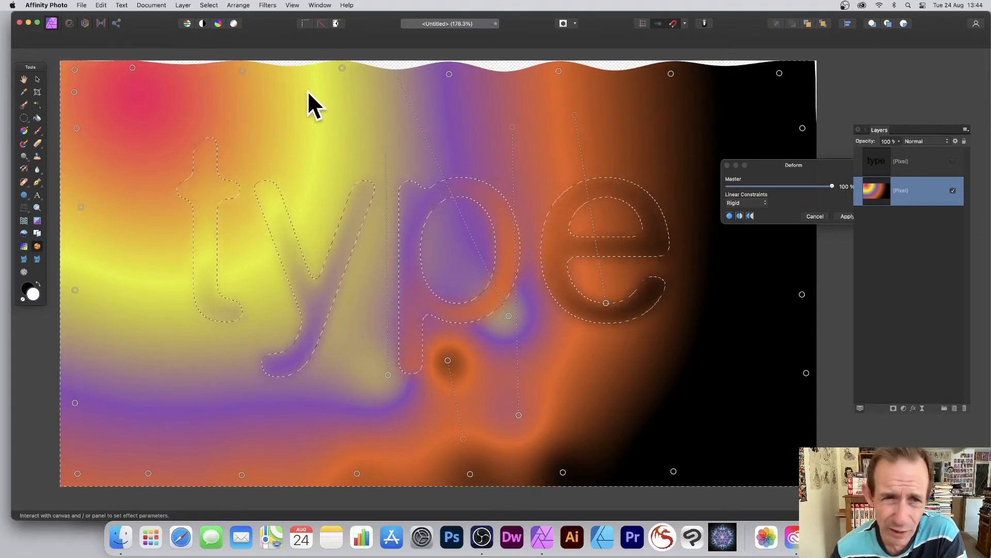
Pull yellow to the y's junction, red to the foot of the t, and purple into the gaps on both sides of the y
left_click_drag(309, 89, 316, 309)
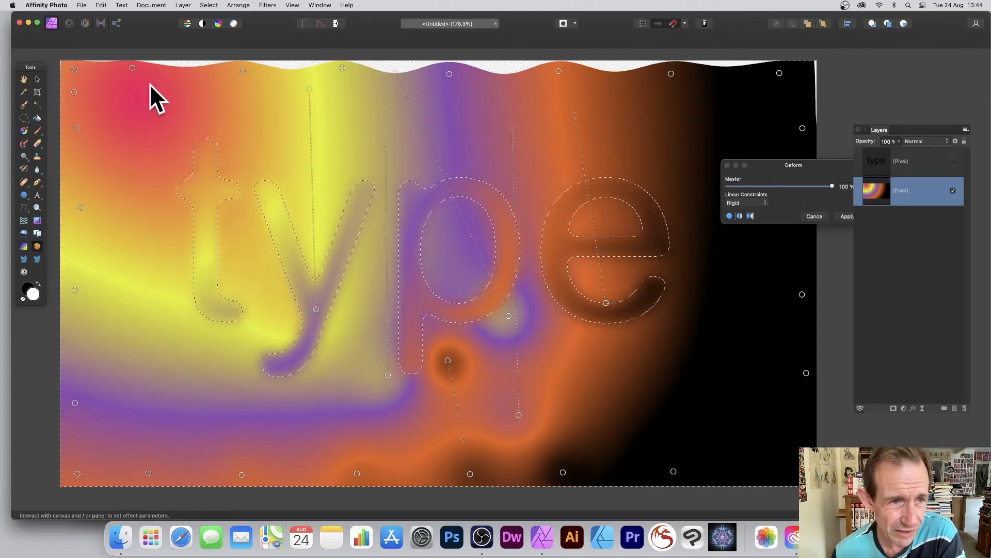
left_click_drag(150, 86, 206, 314)
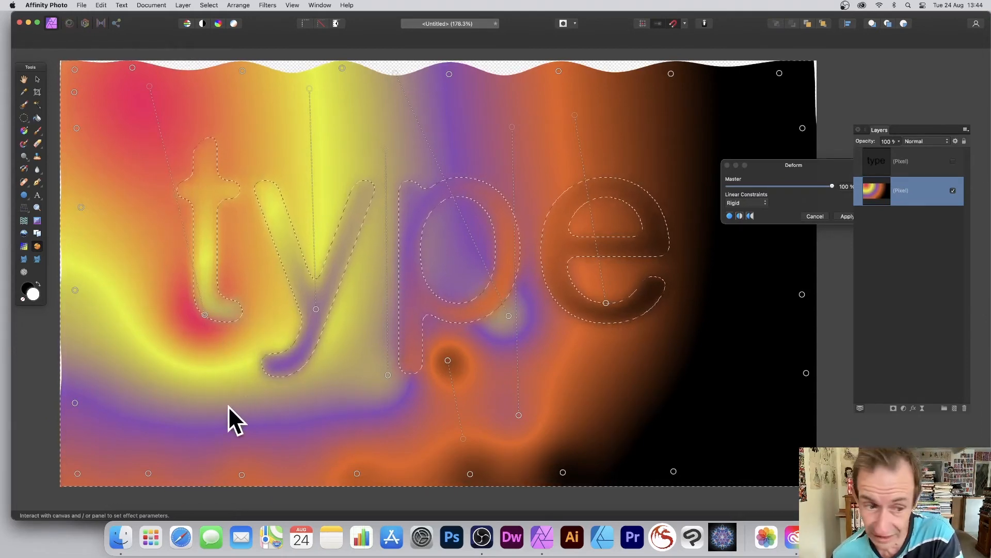
left_click_drag(229, 415, 239, 267)
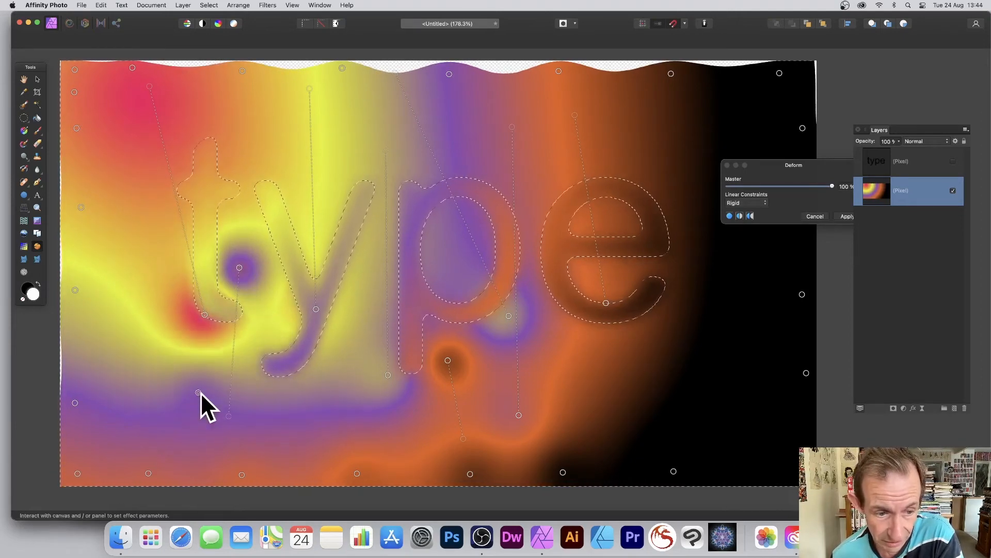
left_click_drag(199, 391, 361, 269)
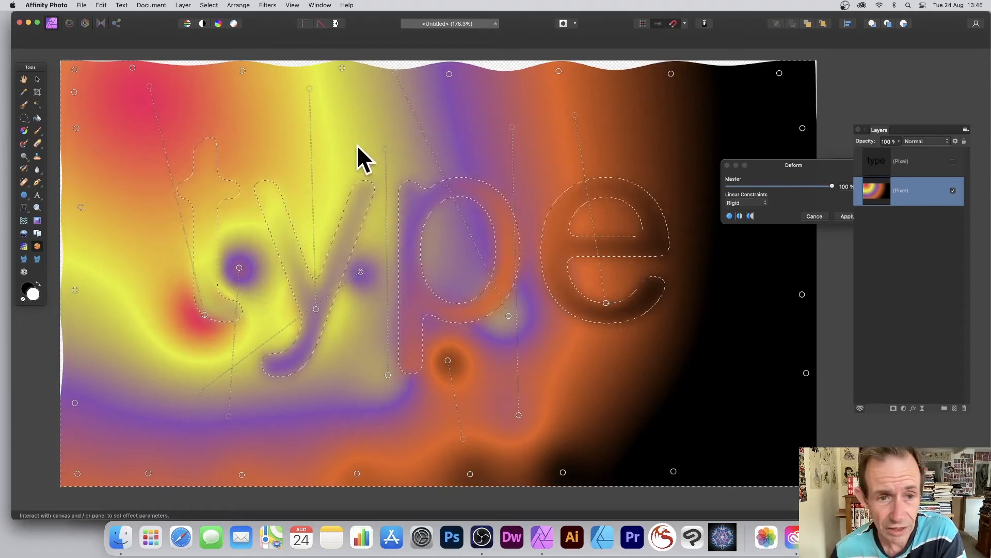
Pull colours from the image's left half into the gap between p and e, the e's counter and the area below its tail
left_click_drag(357, 146, 536, 216)
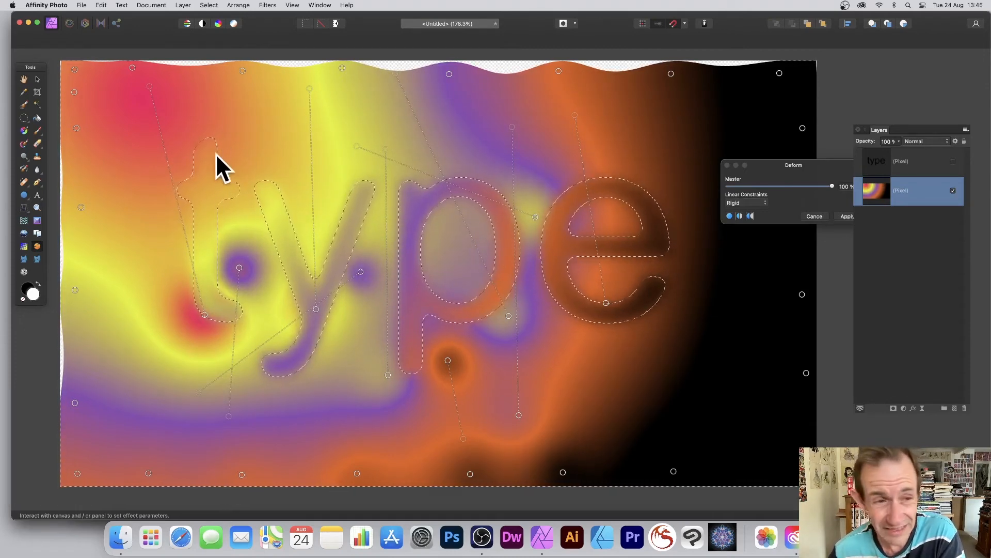
left_click_drag(154, 164, 613, 235)
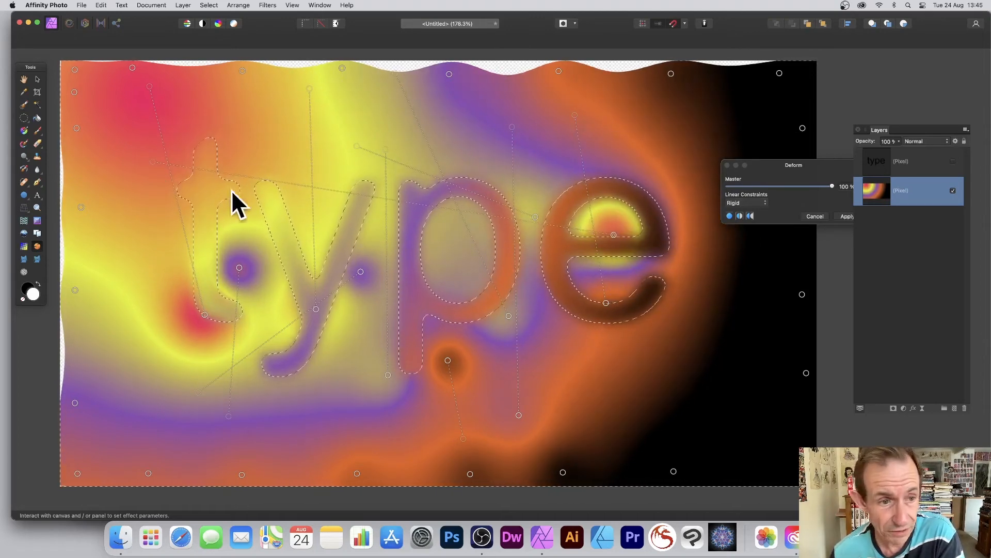
left_click_drag(247, 124, 642, 333)
left_click(161, 415)
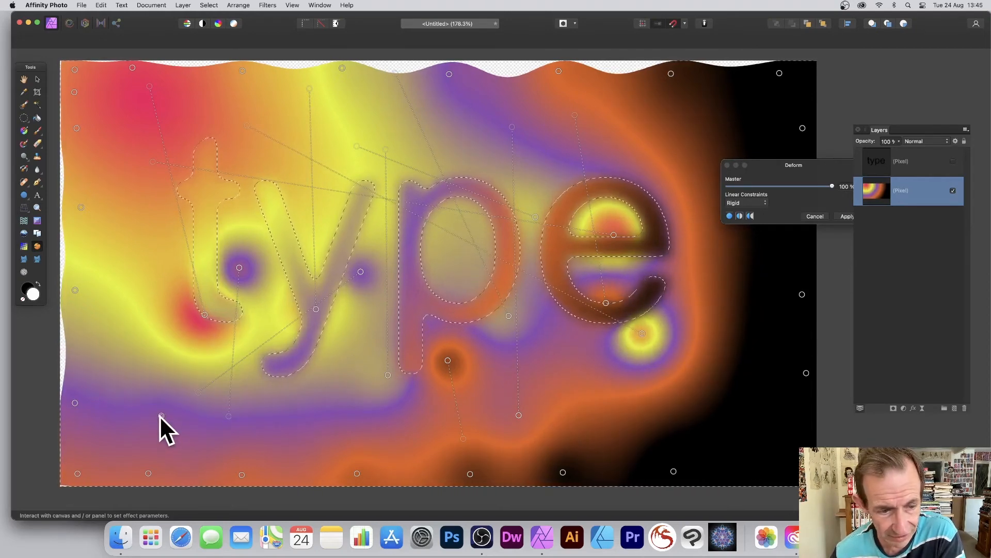
left_click(489, 341)
left_click_drag(489, 340, 534, 289)
Using Similarity linear constraints, pull red into the p's counter and black between p and e, and apply the Deform filter
left_click(747, 202)
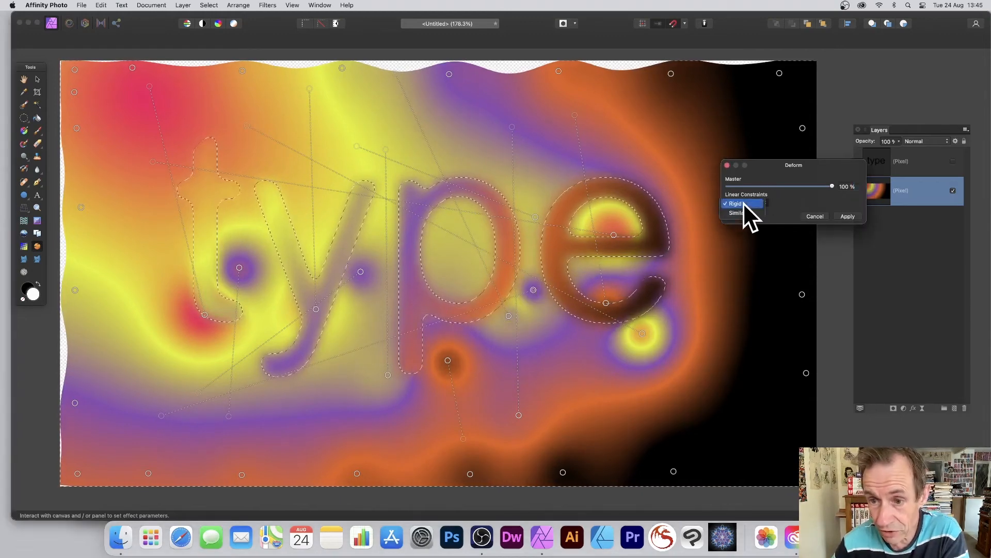
left_click(744, 208)
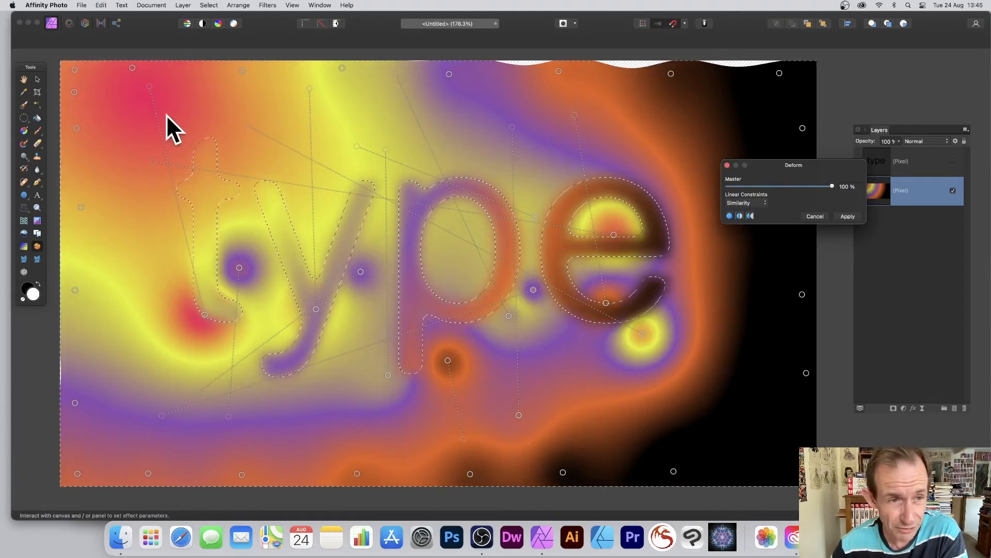
left_click_drag(170, 115, 459, 259)
left_click_drag(699, 123, 540, 307)
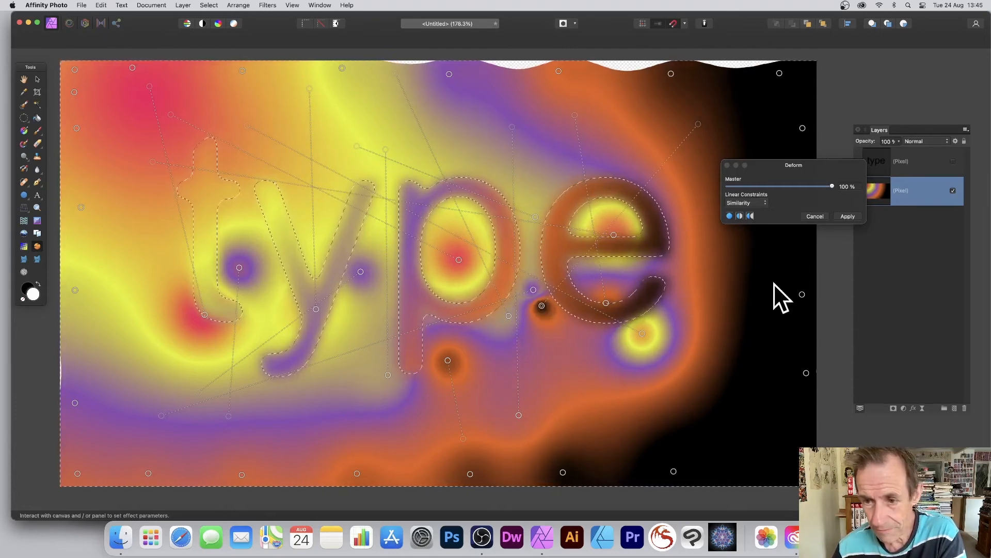
left_click(848, 217)
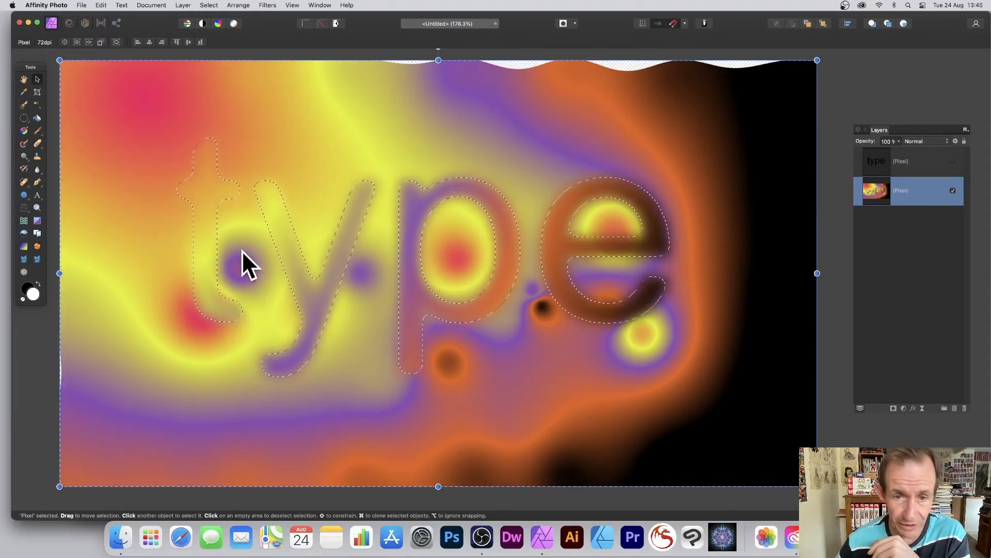
Try repeating the last Deform filter on the gradient layer, and undo the repetition
left_click(263, 3)
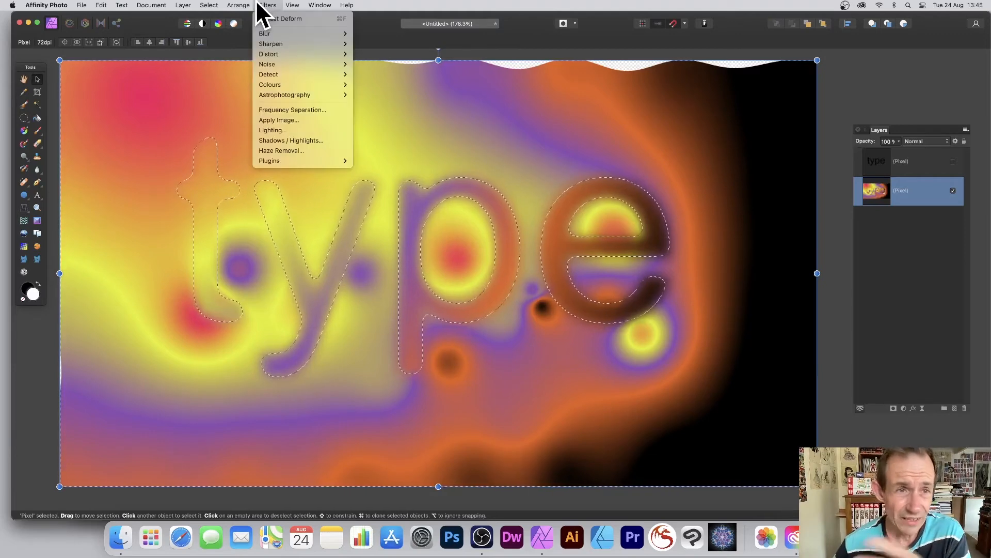
left_click(265, 17)
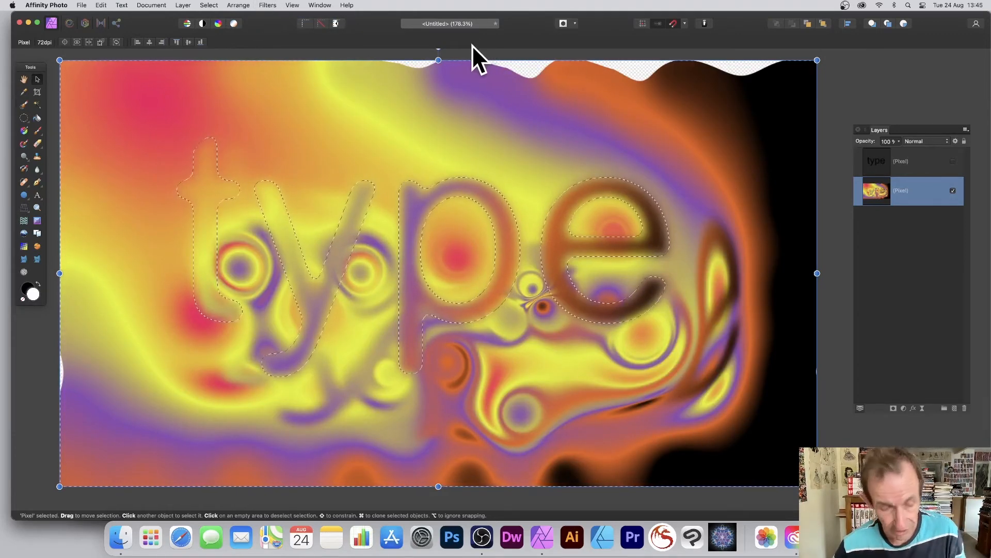
key("super+z")
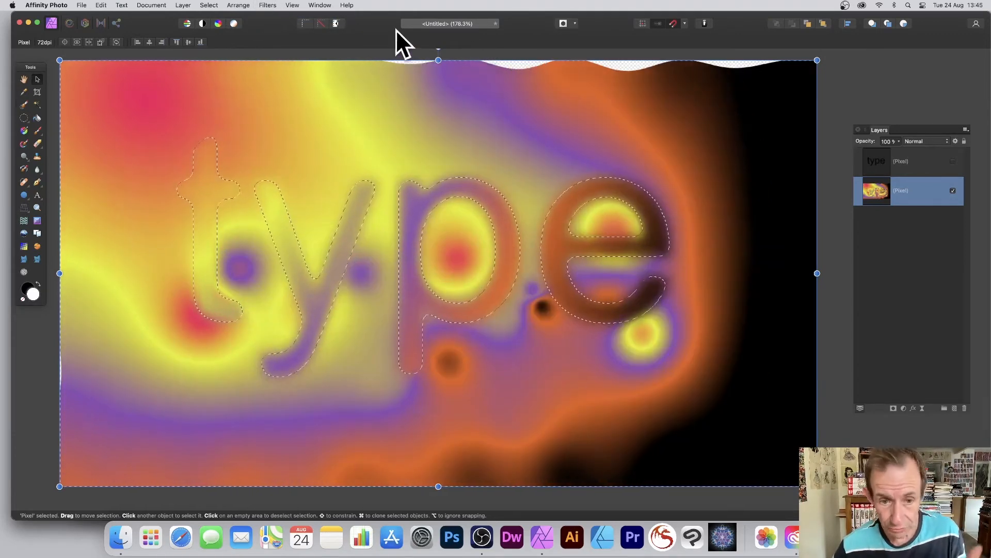
Remove the pixel selection around the letters
left_click(209, 5)
left_click(215, 30)
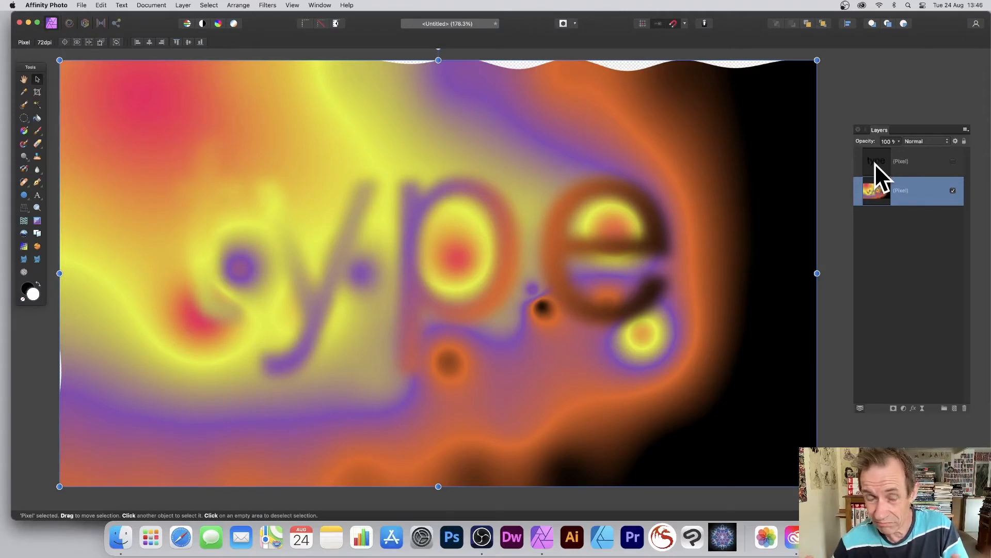
Show the blurred text layer and move it slightly up and left, offset from the deformed letters
left_click(952, 165)
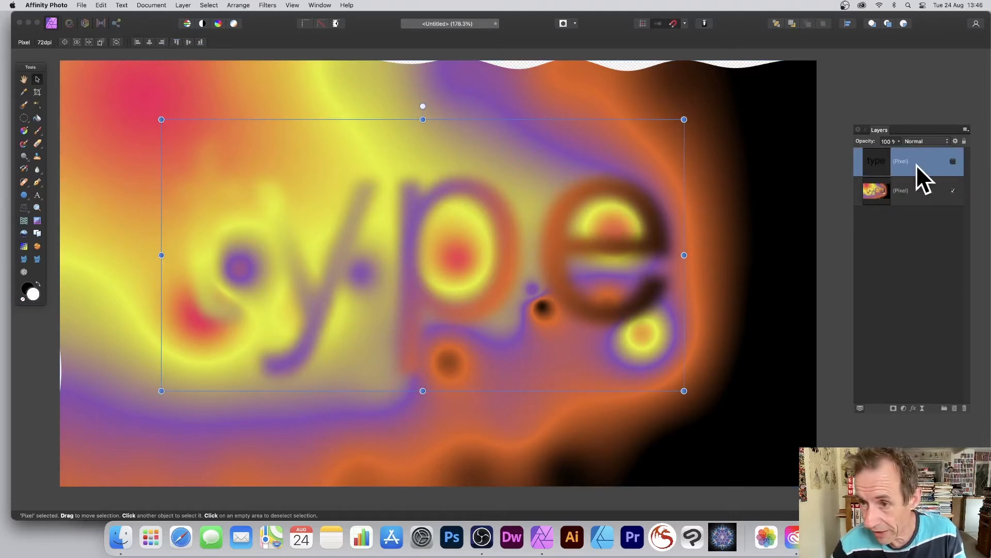
left_click(953, 160)
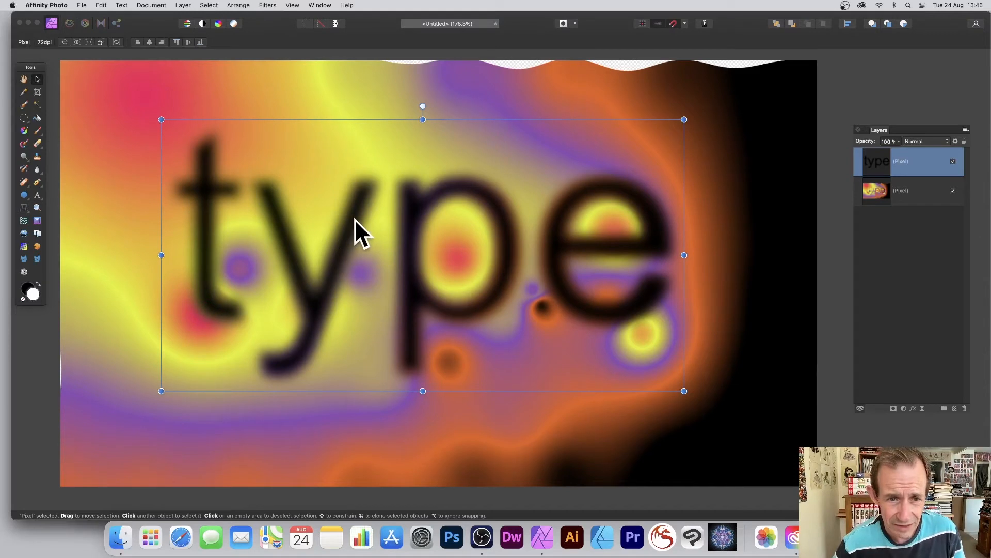
left_click_drag(353, 216, 333, 193)
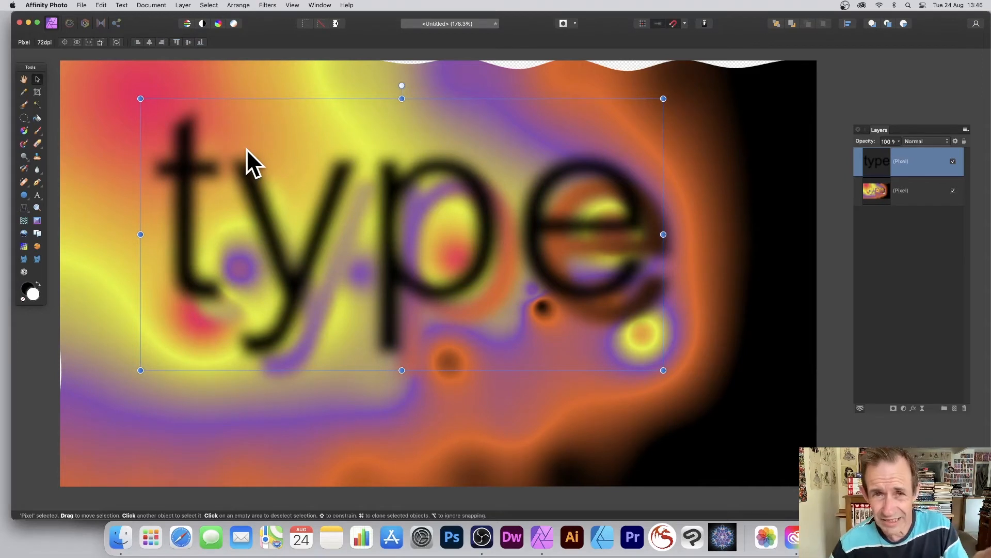
Hide the blurred text layer and make the gradient layer active
scroll(697, 184, "down", 1)
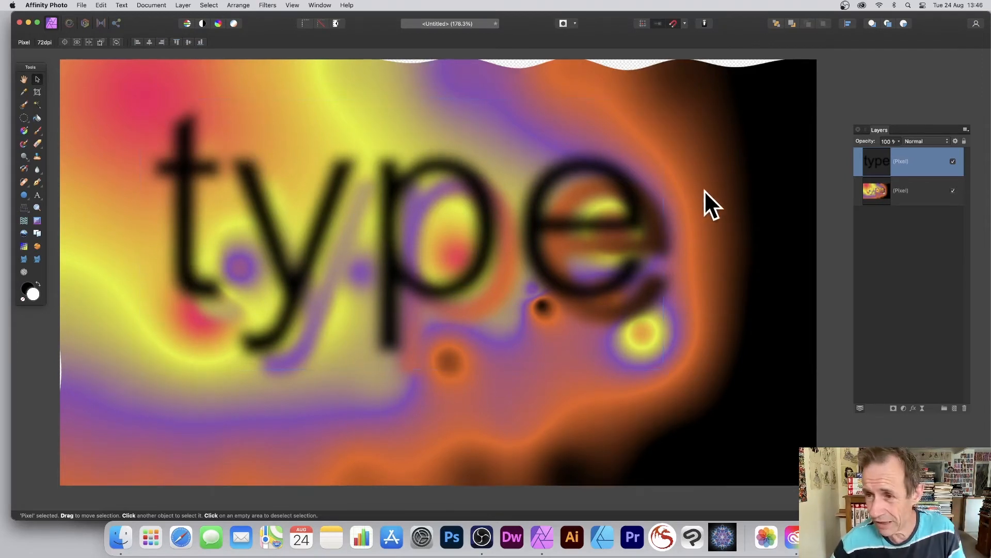
left_click(953, 162)
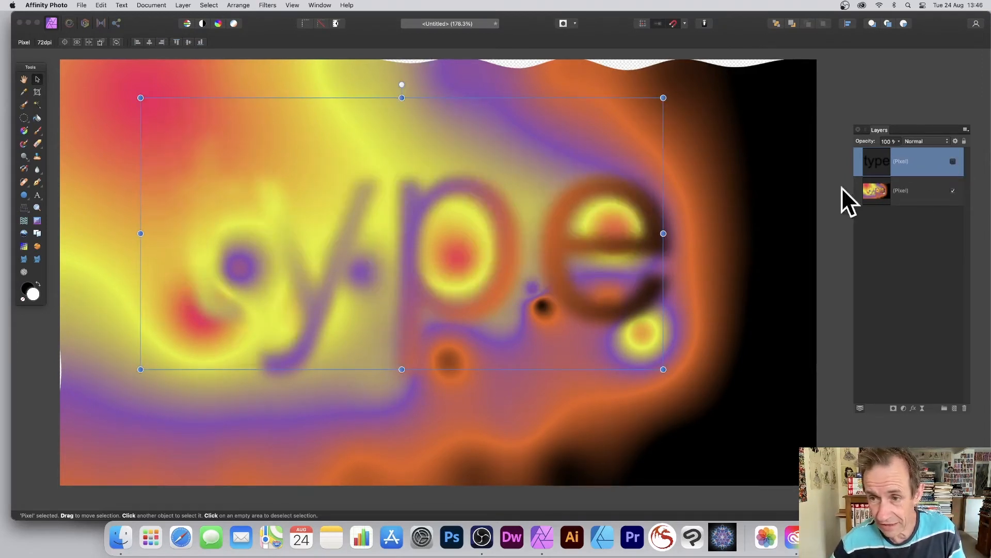
left_click(925, 192)
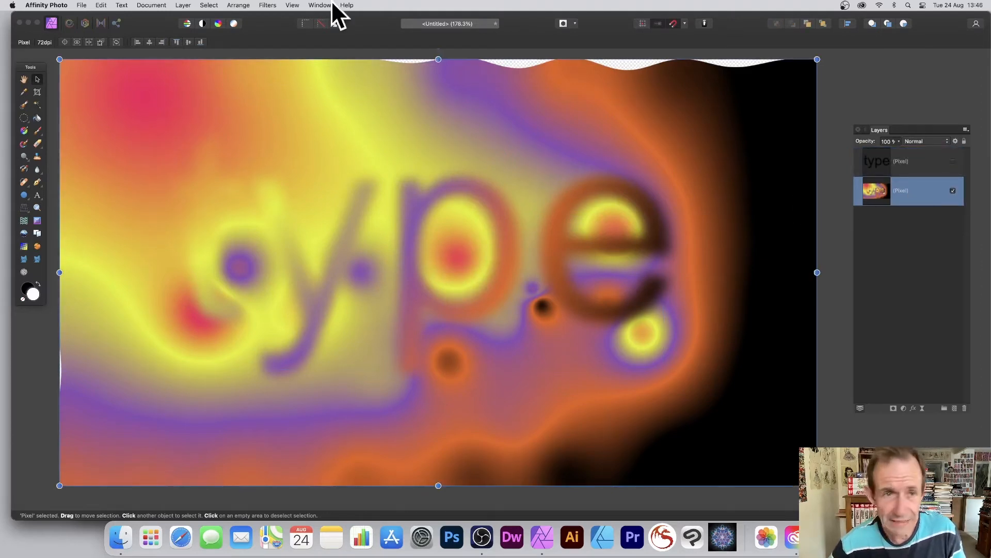
Try repeating the last Deform filter on the whole gradient layer without a pixel selection, and undo it
left_click(266, 6)
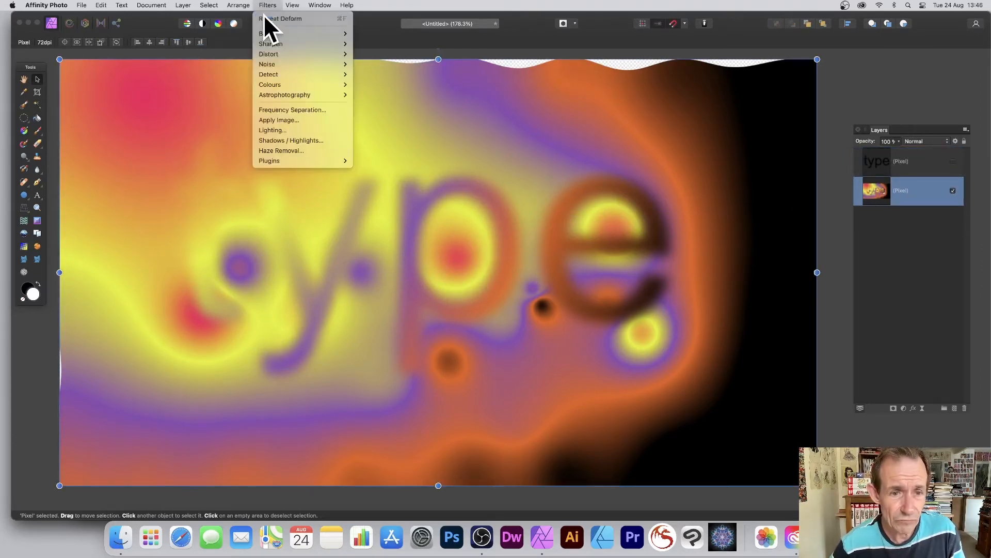
left_click(267, 17)
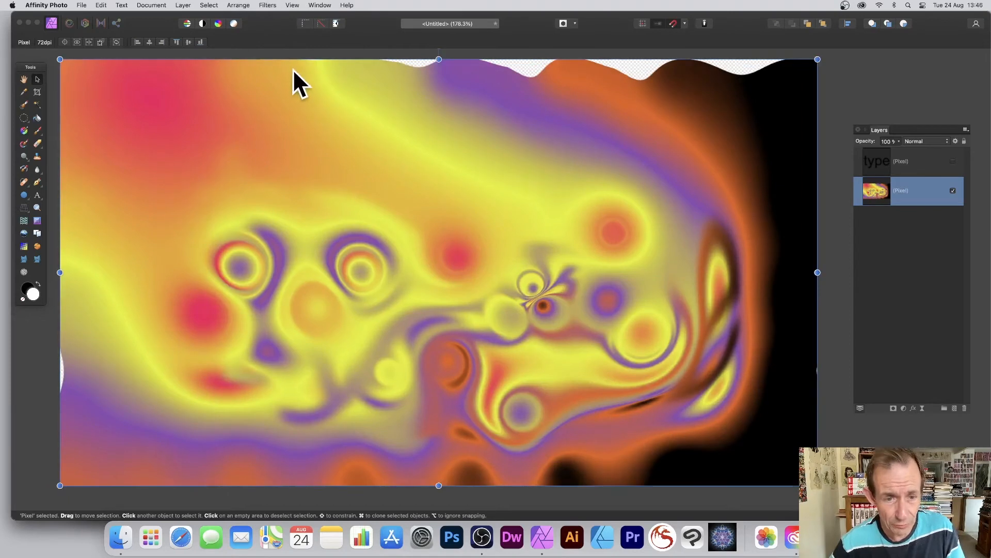
key("super+z")
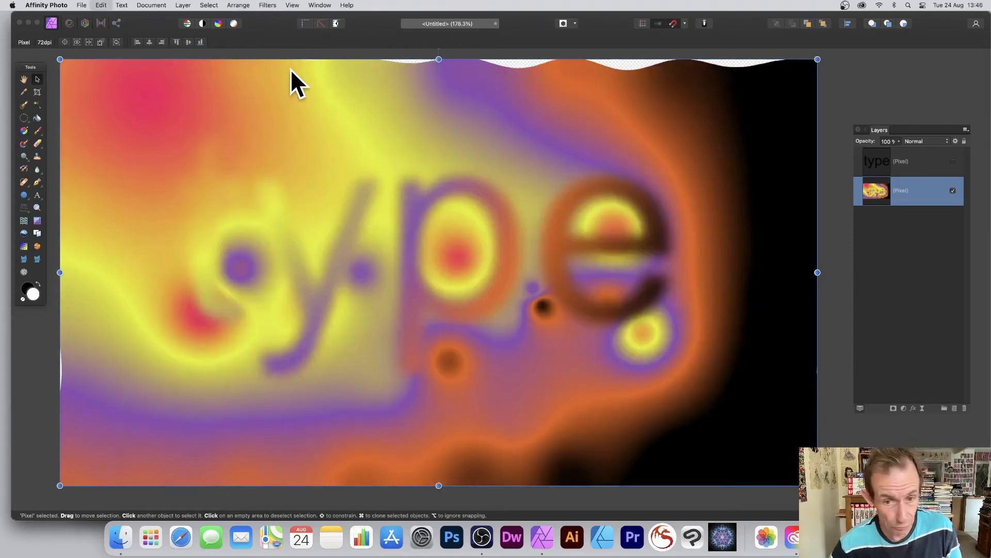
Restore the previous inverted pixel selection around the letters with Reselect
left_click(268, 5)
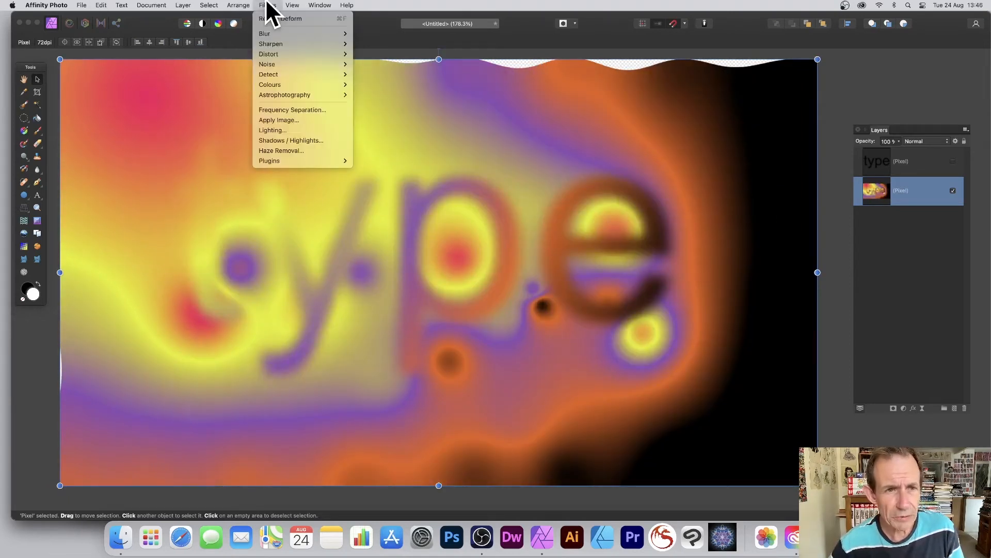
mouse_move(211, 6)
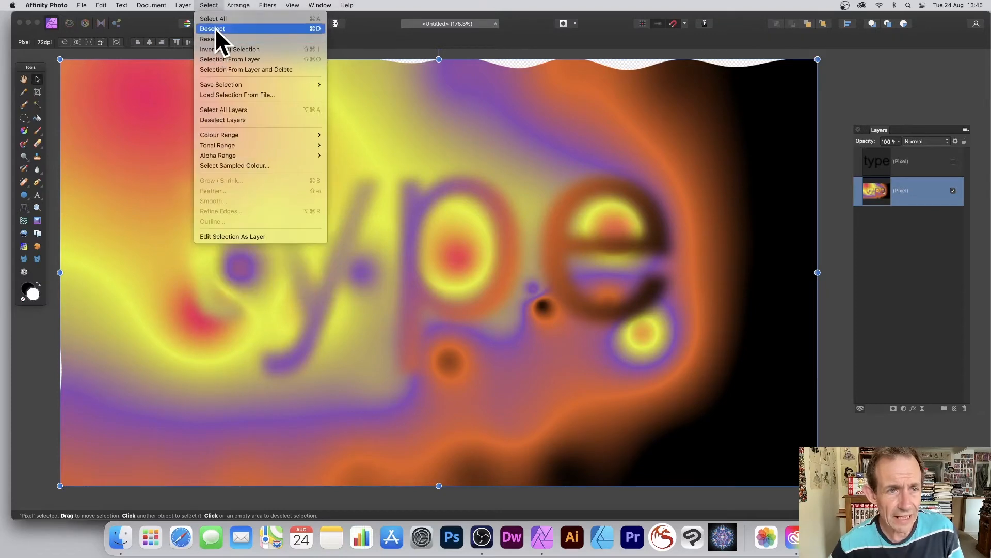
left_click(213, 38)
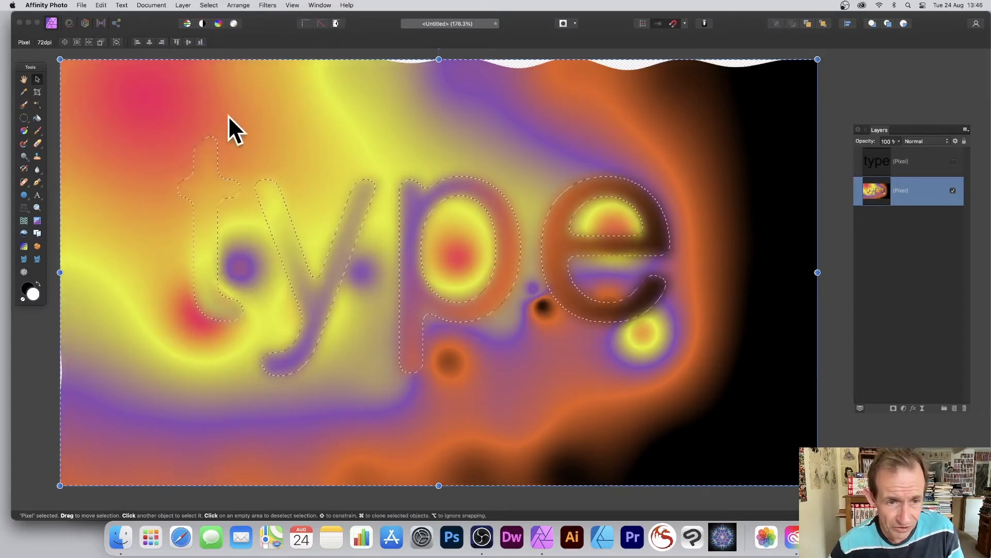
Try one repetition of the Deform filter through the letter selection, deselect to inspect it, and undo both actions
left_click(269, 4)
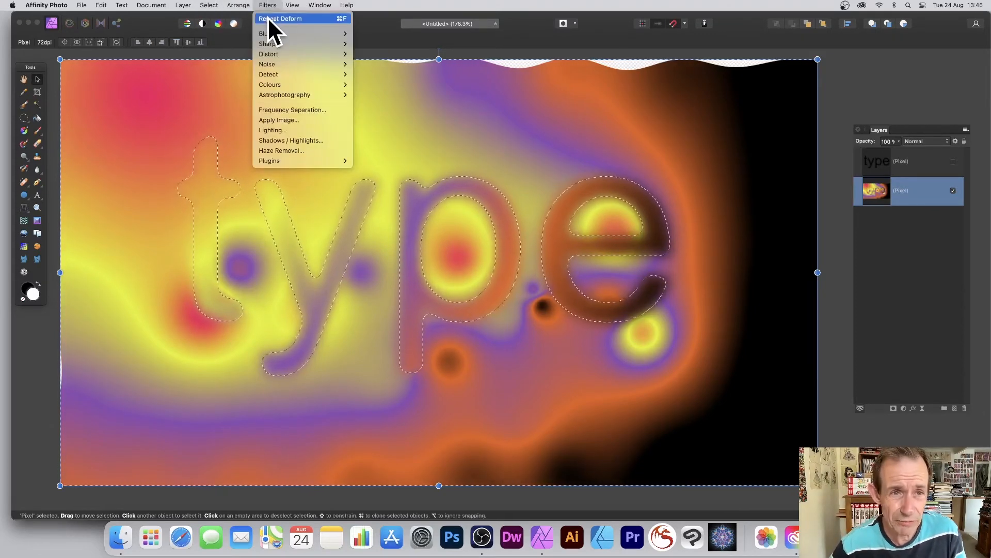
left_click(274, 18)
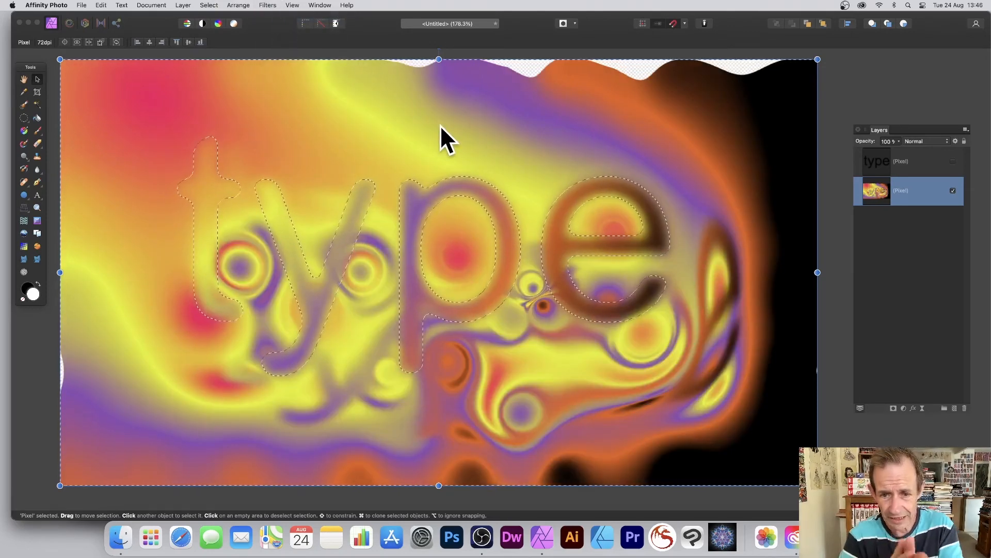
left_click(209, 5)
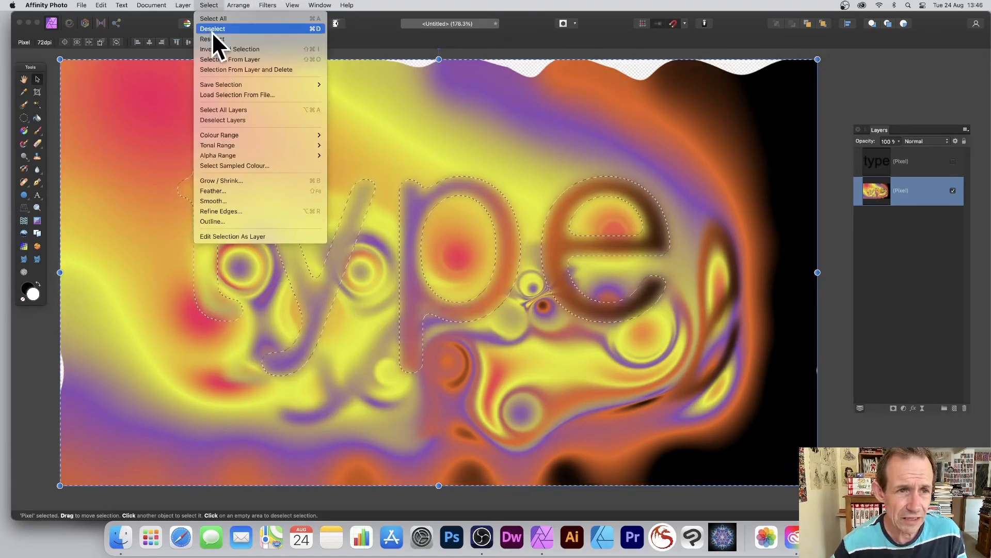
left_click(215, 31)
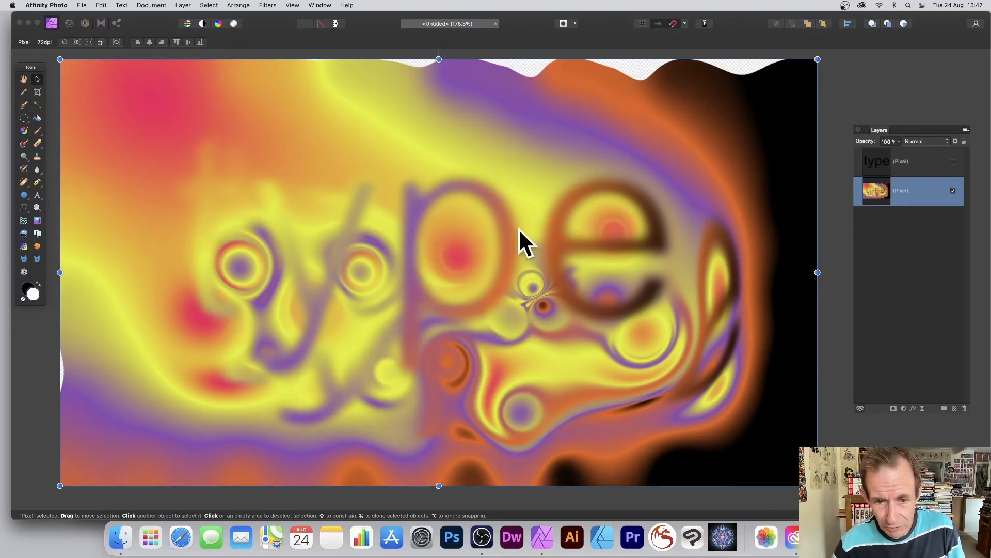
key("super+z")
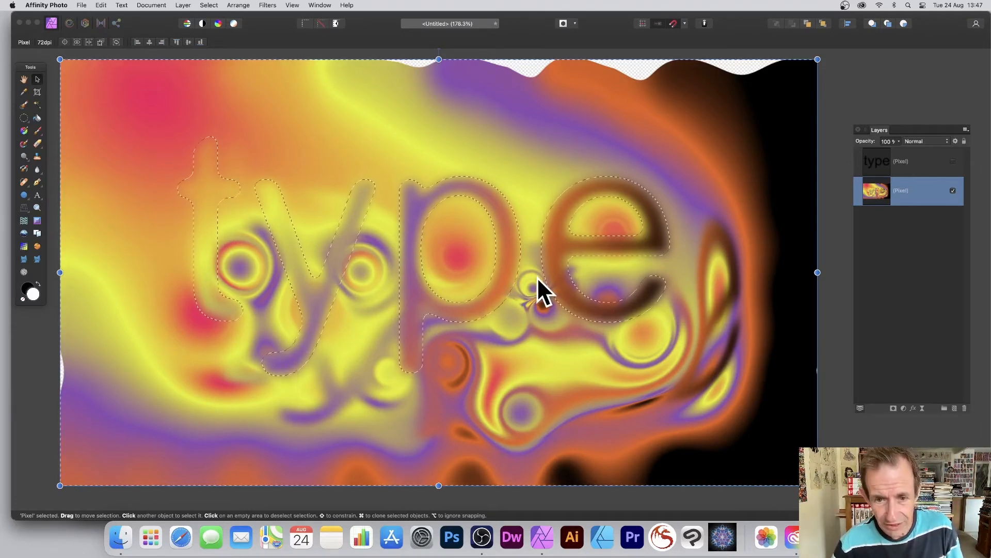
key("super+z")
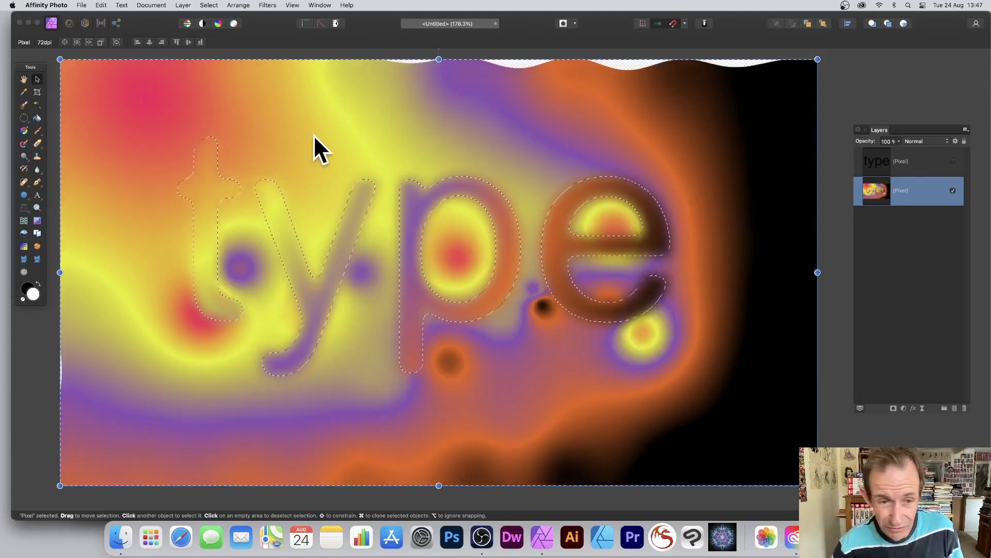
Repeat the Deform filter three times on the gradient layer, with the inverted letter selection protecting the letters
left_click(271, 5)
left_click(269, 19)
left_click(268, 5)
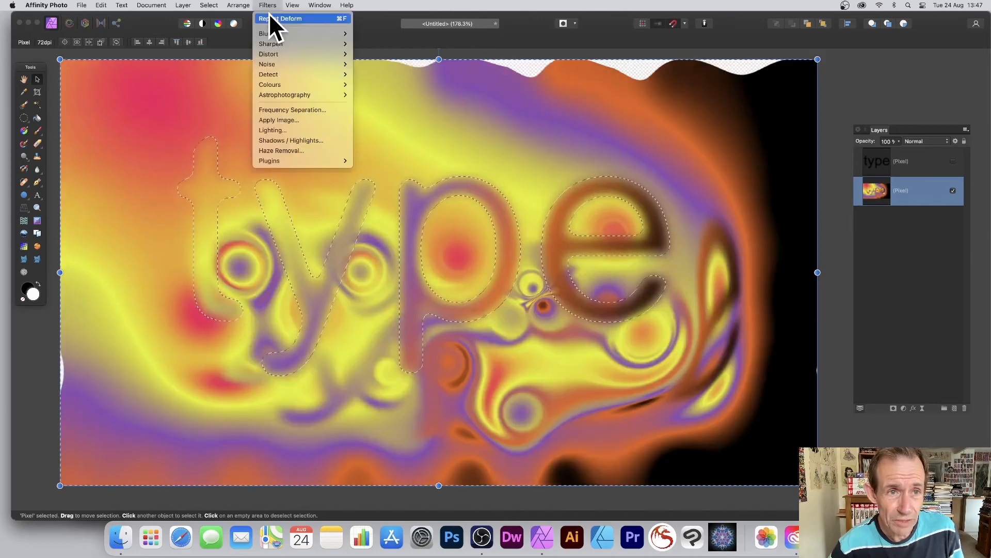
left_click(269, 16)
left_click(269, 6)
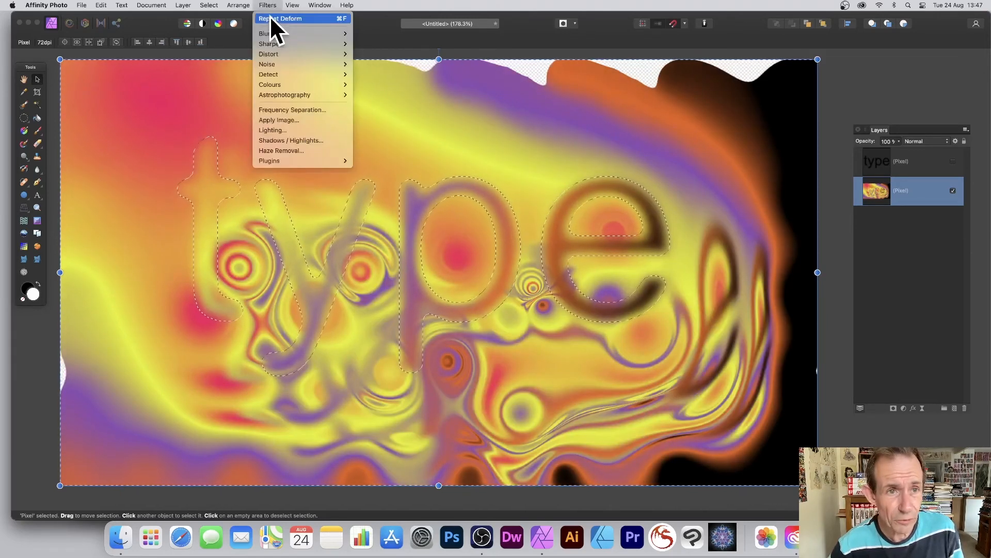
left_click(270, 17)
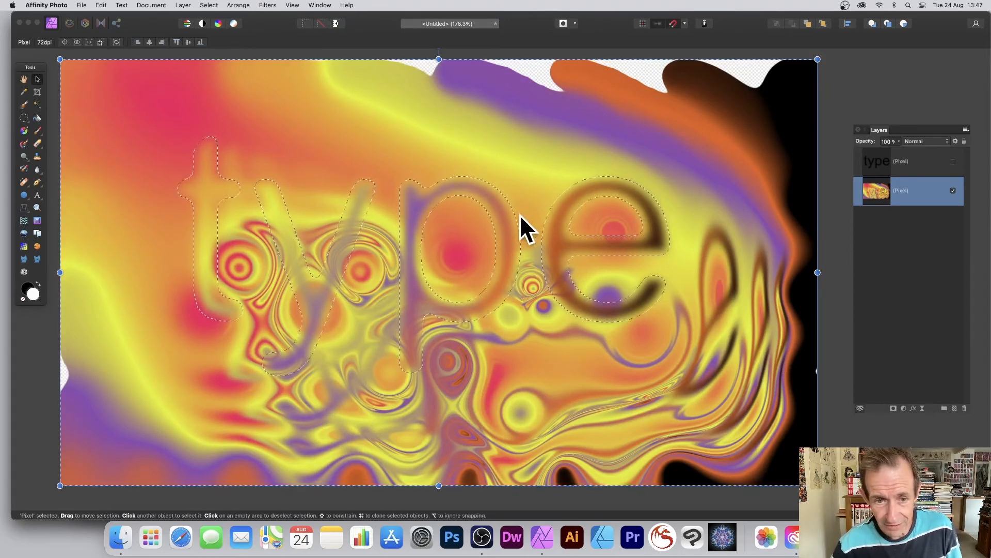
Deselect the letter selection to inspect the repeated distortion without outlines, and restore it with Reselect
left_click(206, 5)
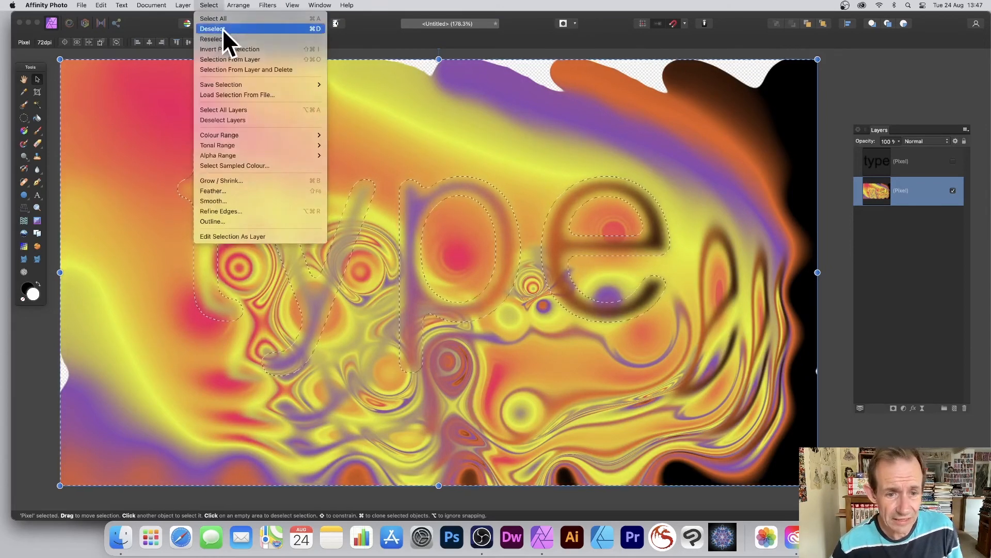
left_click(222, 36)
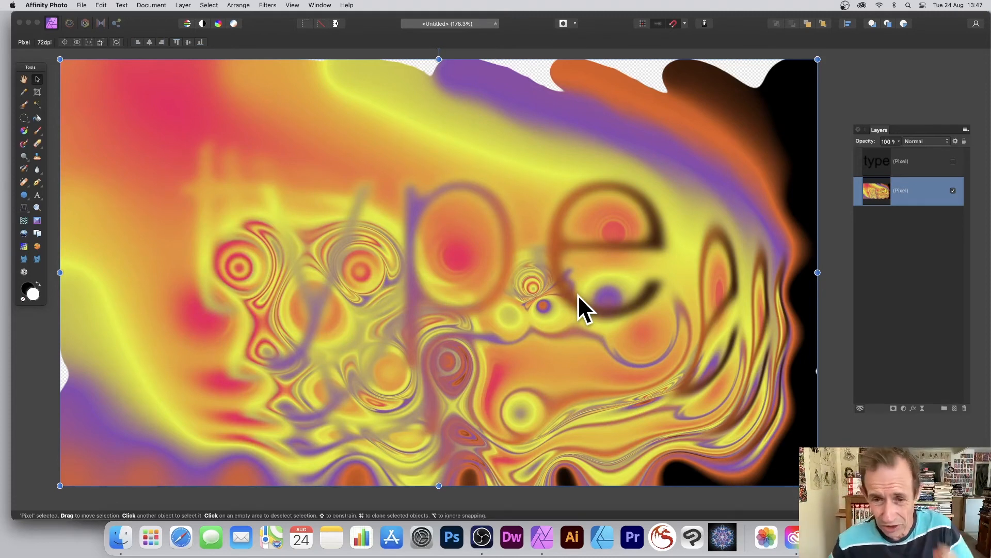
left_click(212, 5)
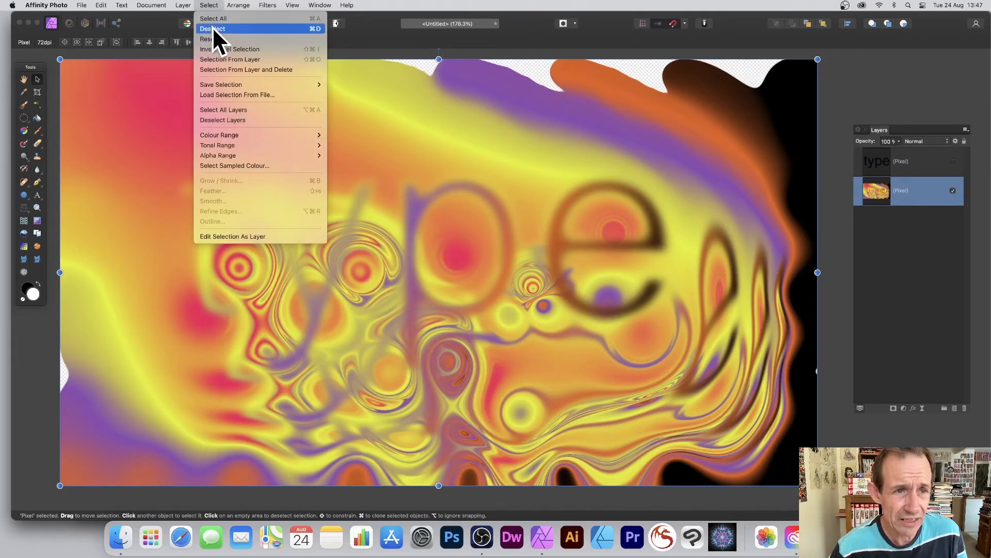
left_click(213, 38)
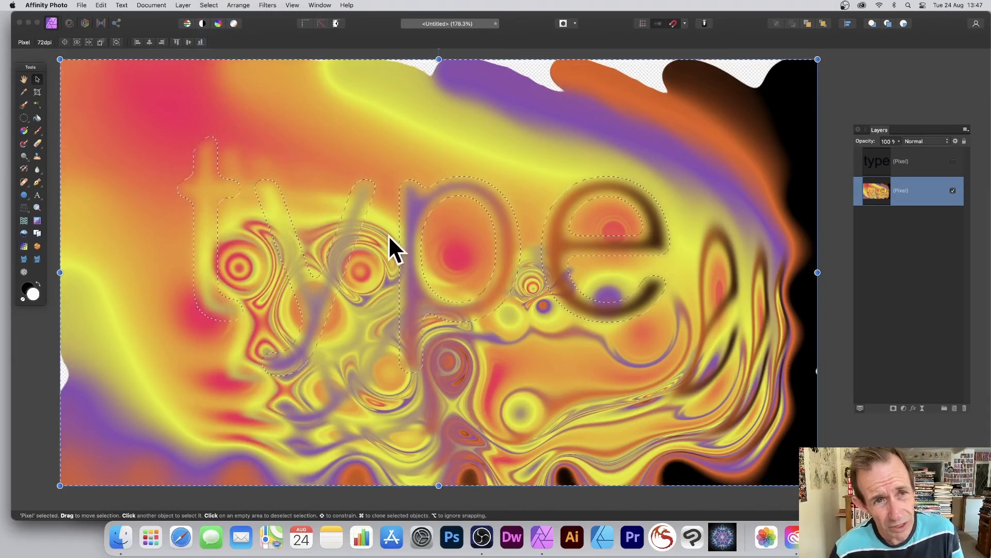
Invert the pixel selection so that only the letters are selected
left_click(267, 5)
mouse_move(238, 5)
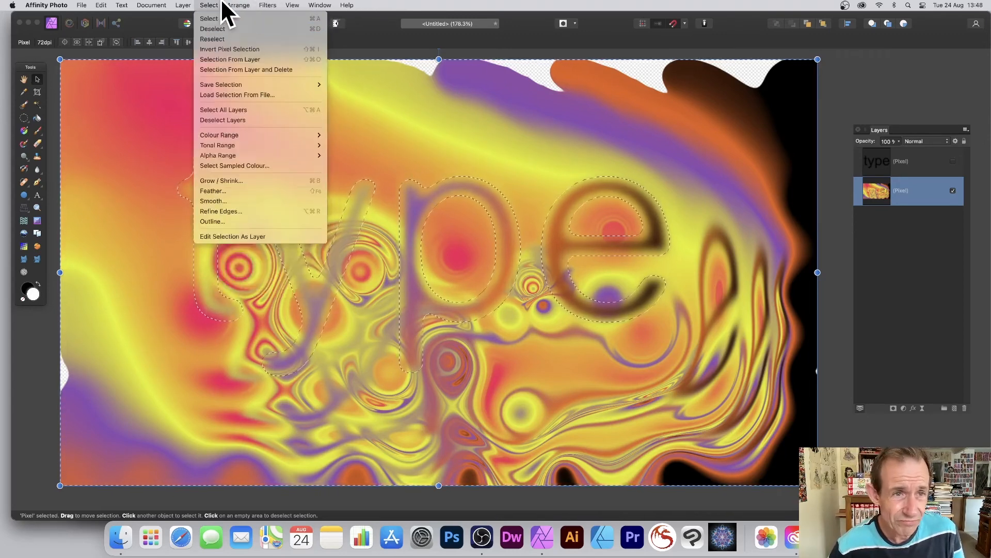
left_click(218, 49)
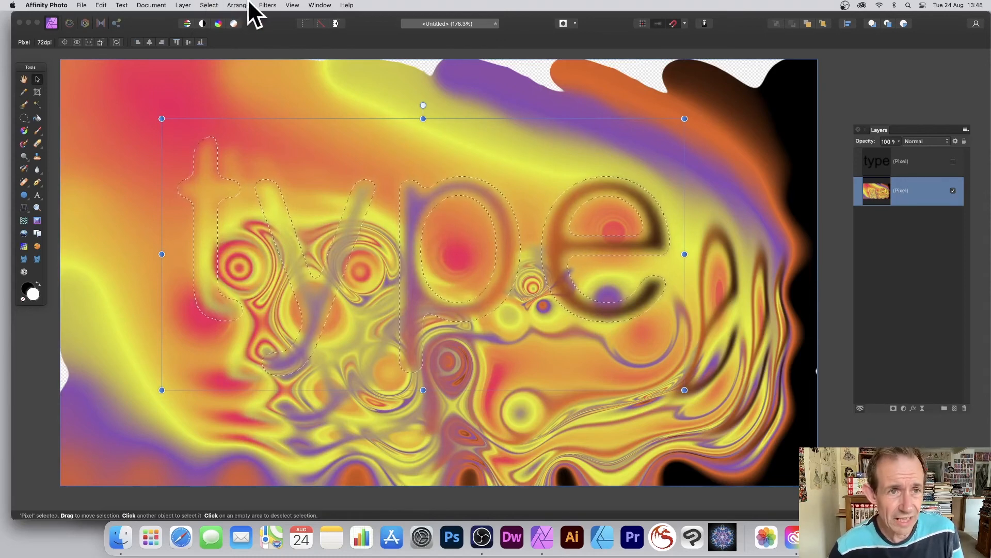
Start the Deform filter on the gradient layer and place anchor points around the outside of the word
left_click(268, 6)
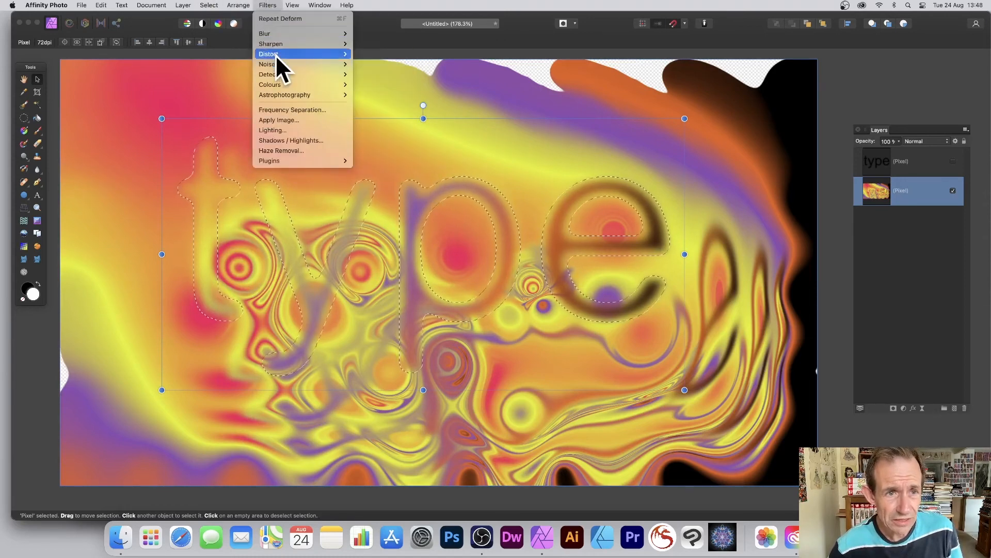
mouse_move(281, 55)
left_click(381, 51)
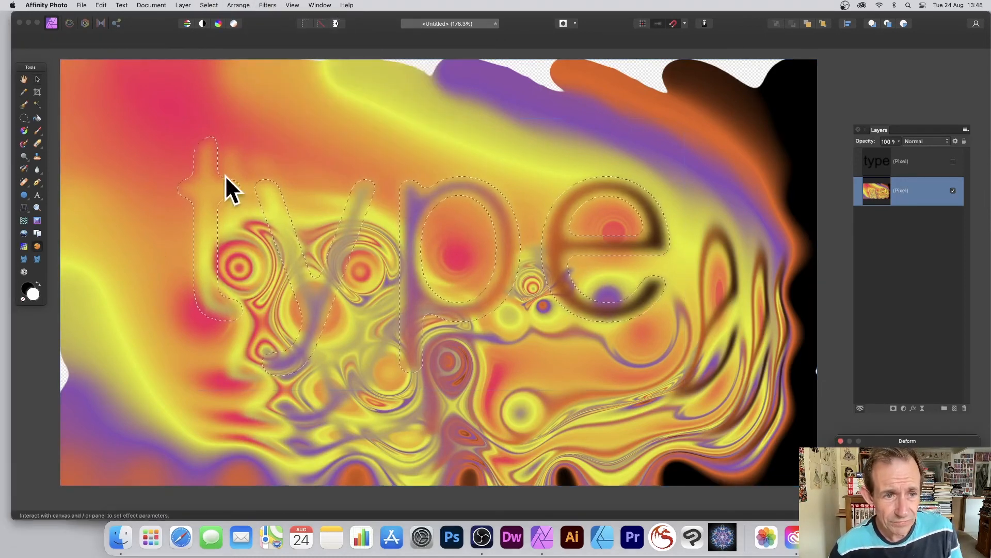
left_click(182, 141)
left_click(158, 206)
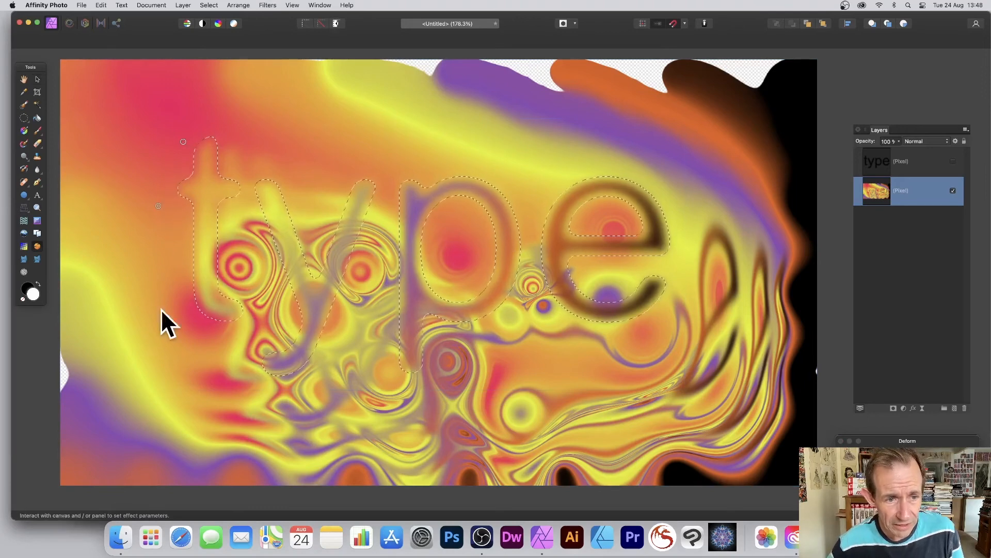
left_click(169, 295)
left_click(163, 363)
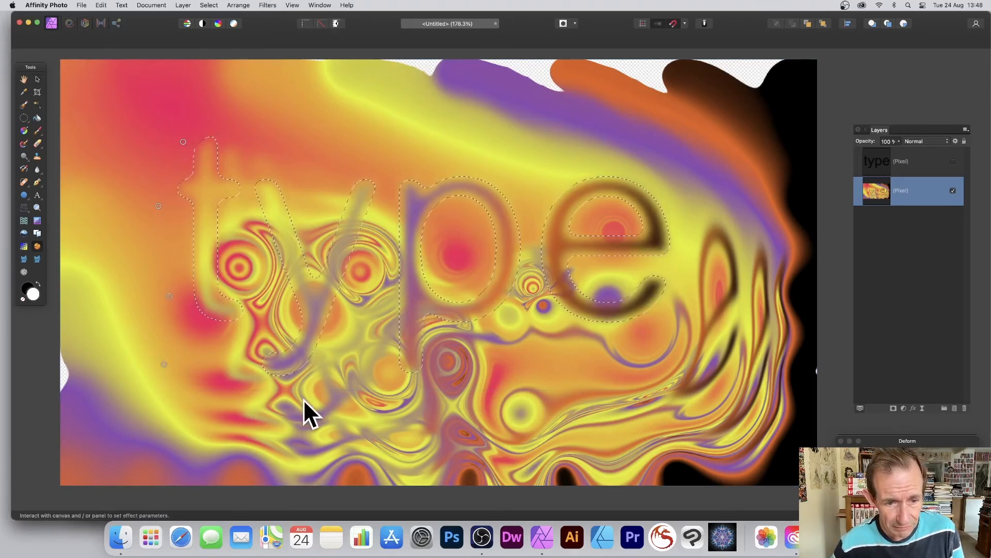
left_click(426, 402)
left_click(502, 399)
left_click(622, 393)
left_click(674, 388)
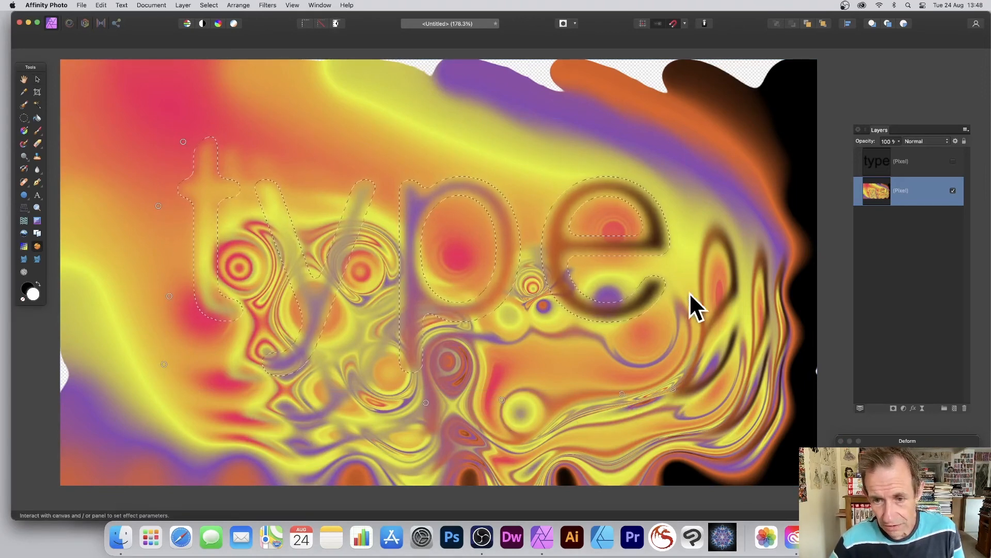
left_click(691, 299)
left_click(687, 227)
left_click(674, 140)
left_click(306, 152)
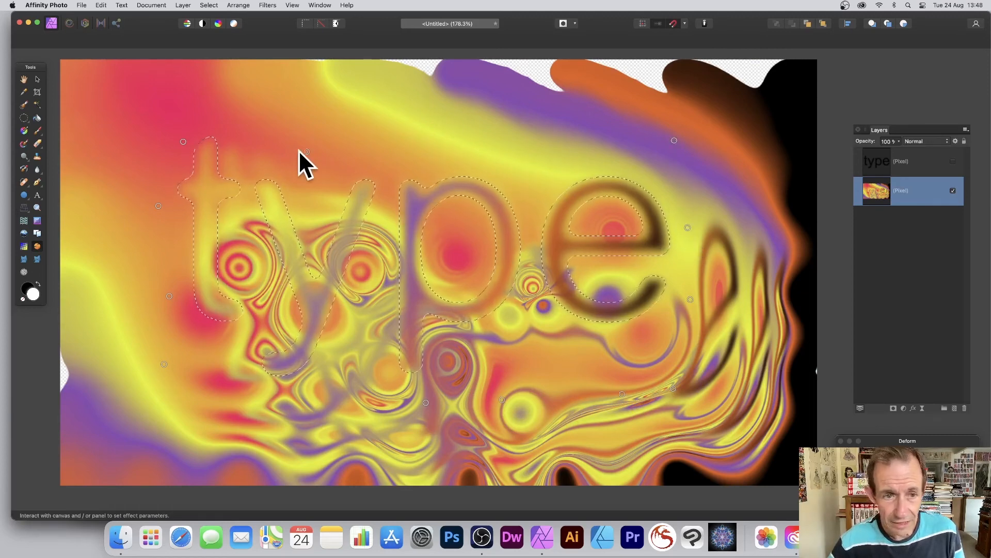
left_click(253, 145)
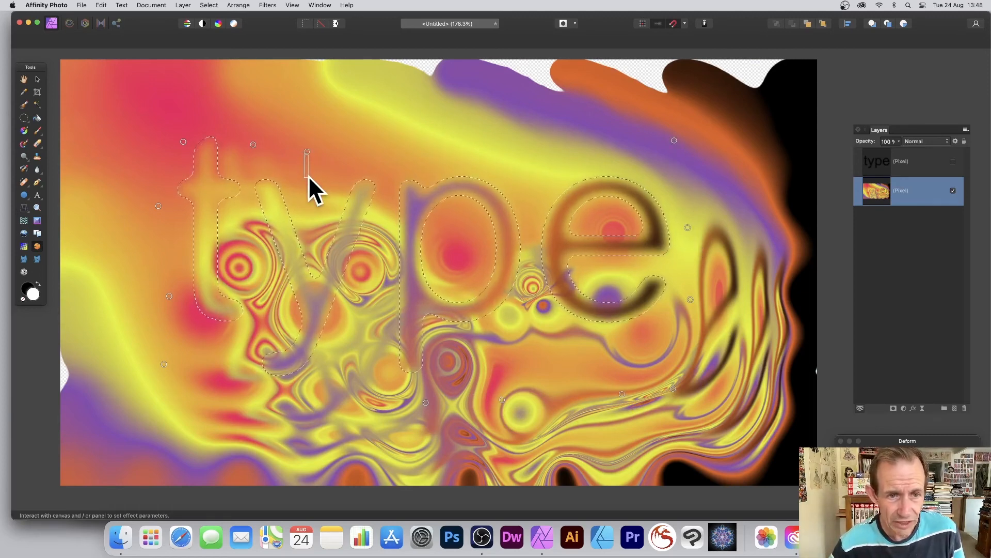
Pull deform points above the y, on its lower stem, beside the p and between p and e, and apply the filter
left_click_drag(308, 152, 334, 100)
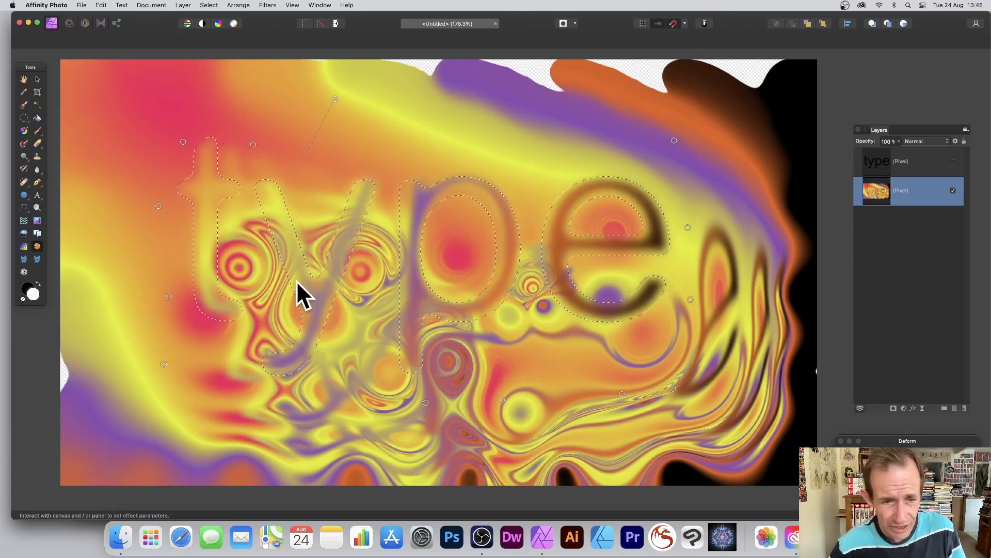
left_click_drag(293, 317, 281, 336)
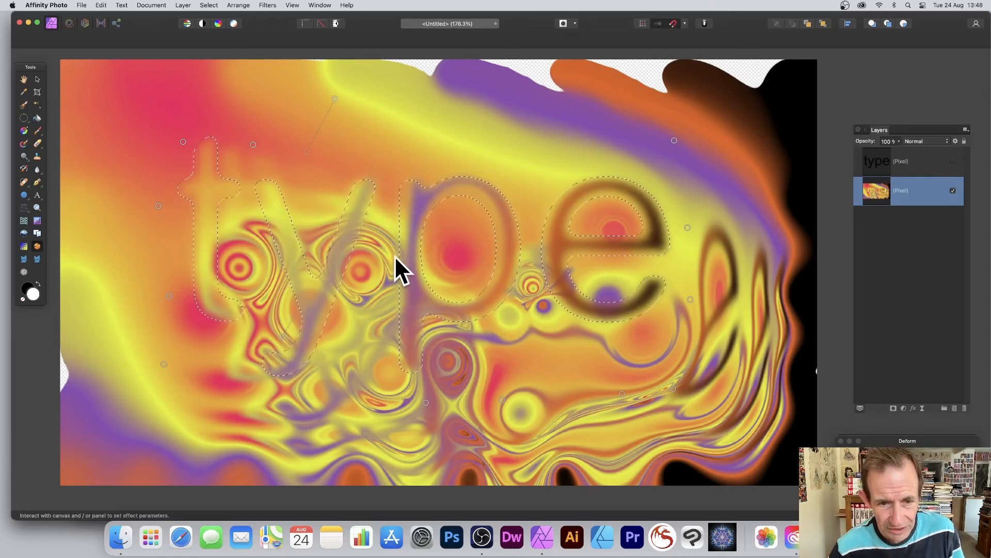
mouse_move(393, 256)
left_mouse_down()
mouse_move(408, 251)
mouse_move(393, 237)
mouse_move(384, 197)
mouse_move(392, 194)
left_mouse_up()
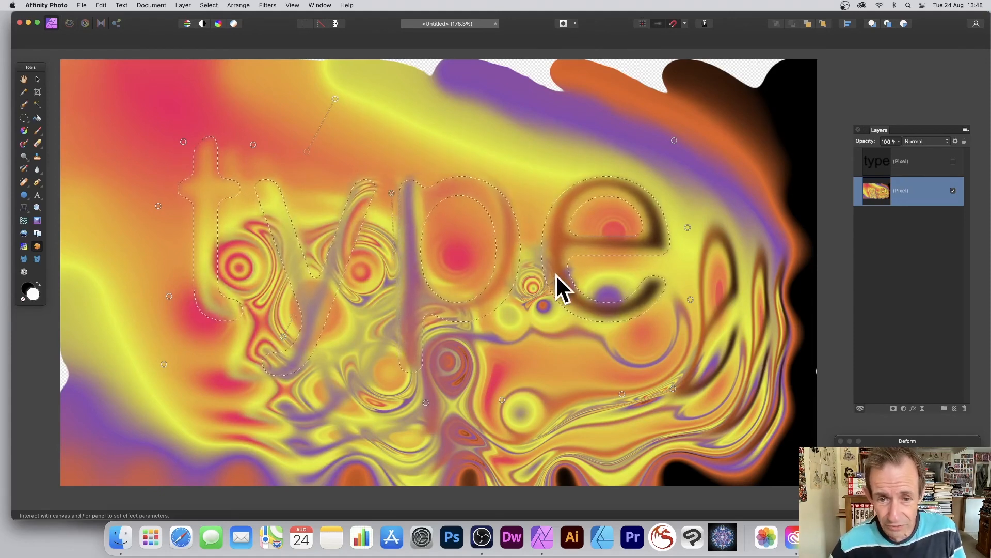
mouse_move(535, 261)
left_mouse_down()
mouse_move(574, 299)
mouse_move(552, 283)
mouse_move(561, 291)
left_mouse_up()
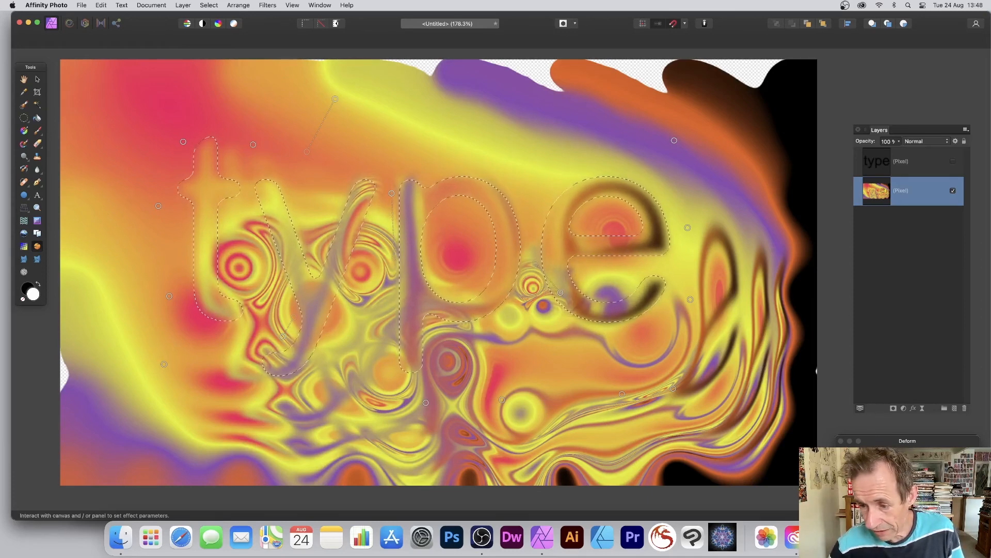
left_click(888, 467)
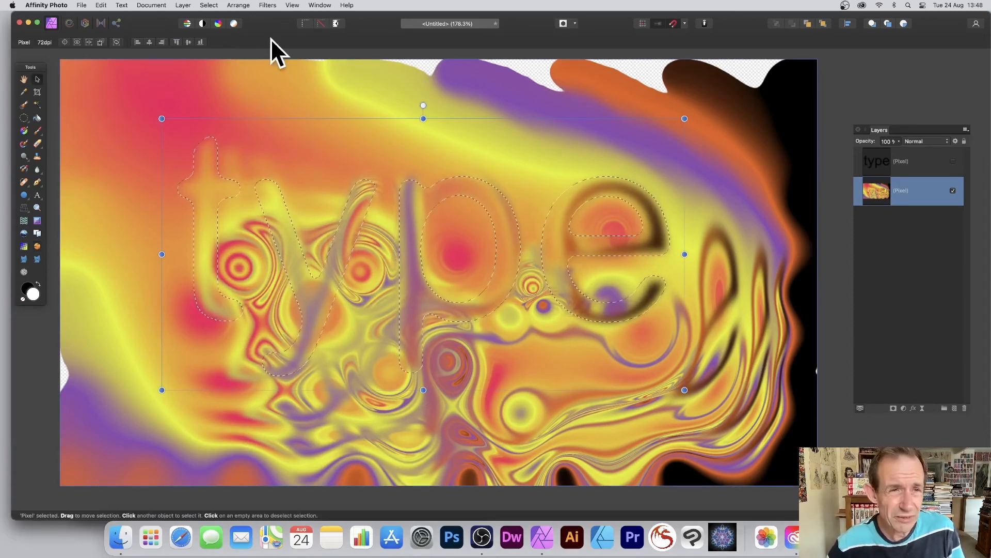
Remove the pixel selection and show the blurred text layer over the distorted gradient
left_click(207, 4)
left_click(208, 27)
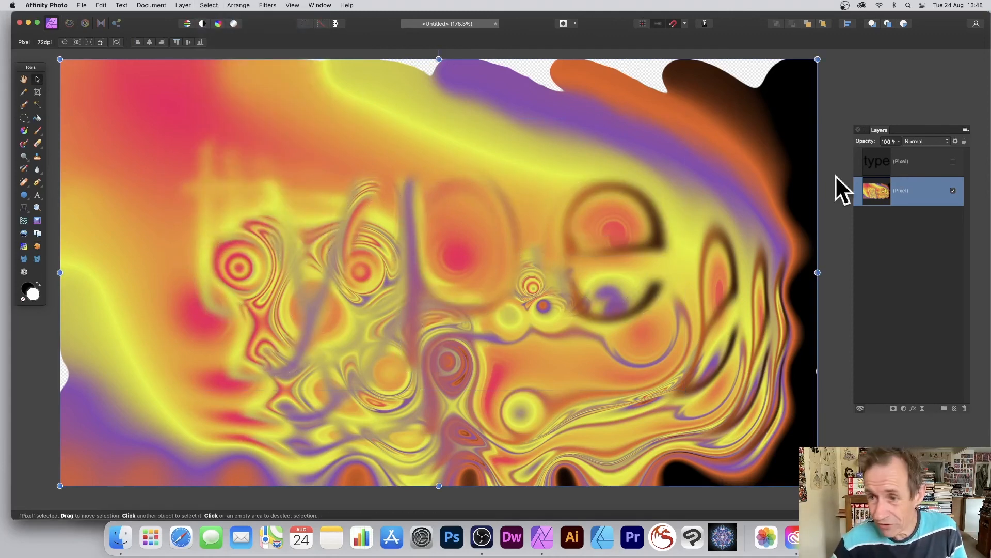
left_click(953, 161)
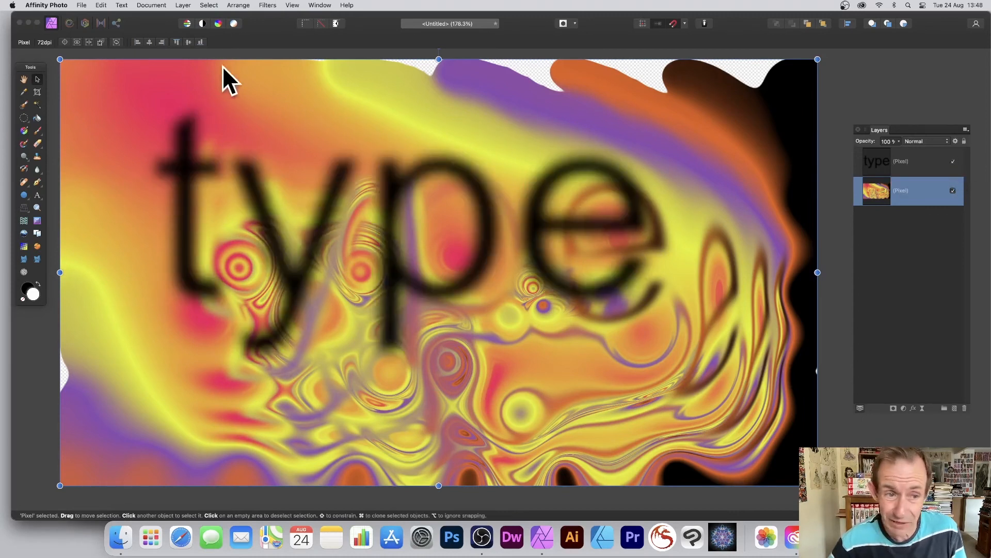